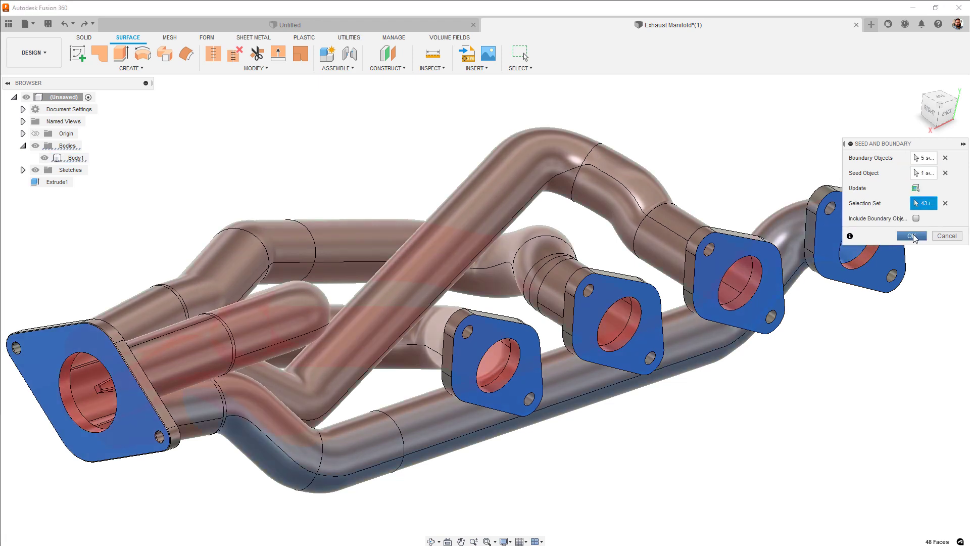
Confirm the seed-and-boundary selection on the exhaust manifold, then set the revolve axis and operation
{"action": "left_click", "coordinate": [912, 236]}
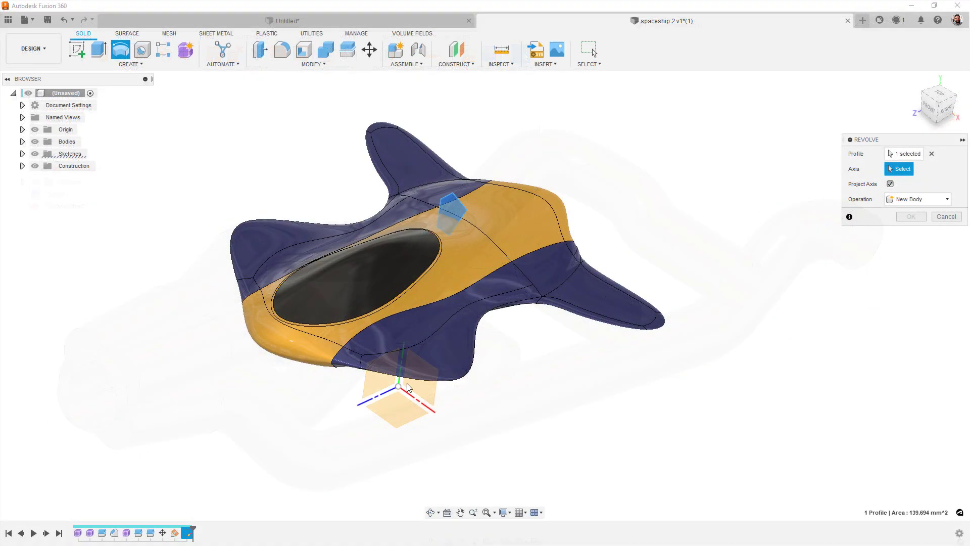
{"action": "left_click", "coordinate": [408, 389]}
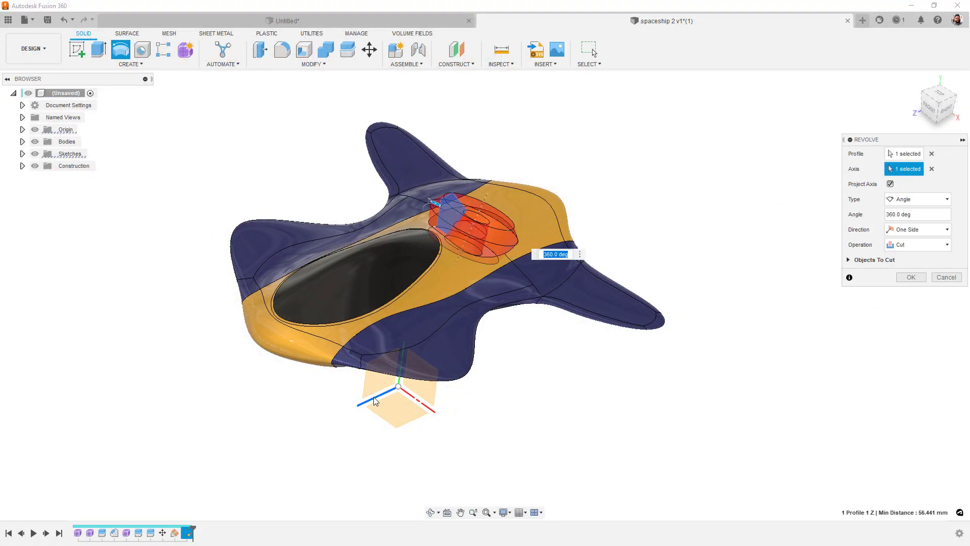
{"action": "left_click", "coordinate": [890, 183]}
{"action": "left_click", "coordinate": [890, 184]}
{"action": "left_click", "coordinate": [918, 245]}
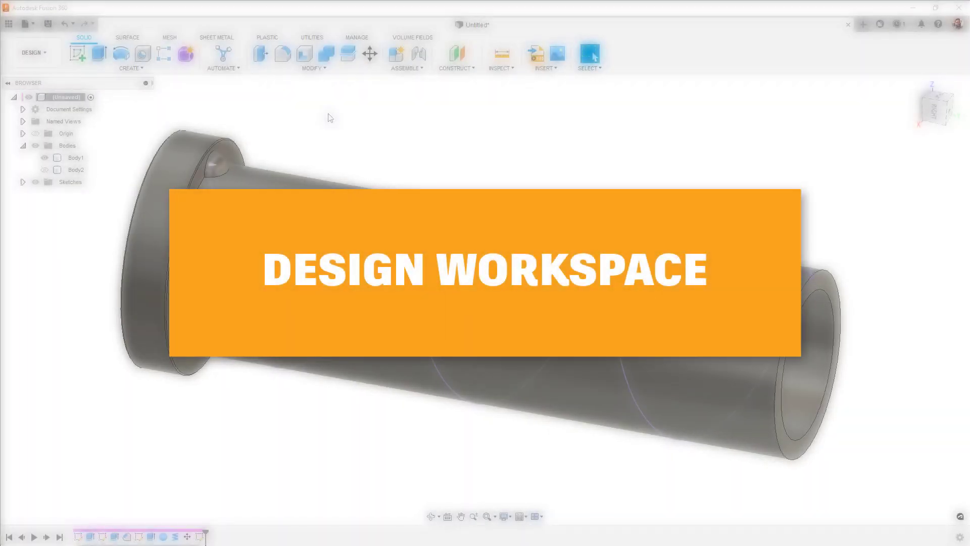
Pattern the sphere bump 3 times along the helix, spread over the full path length
{"action": "left_click", "coordinate": [165, 56]}
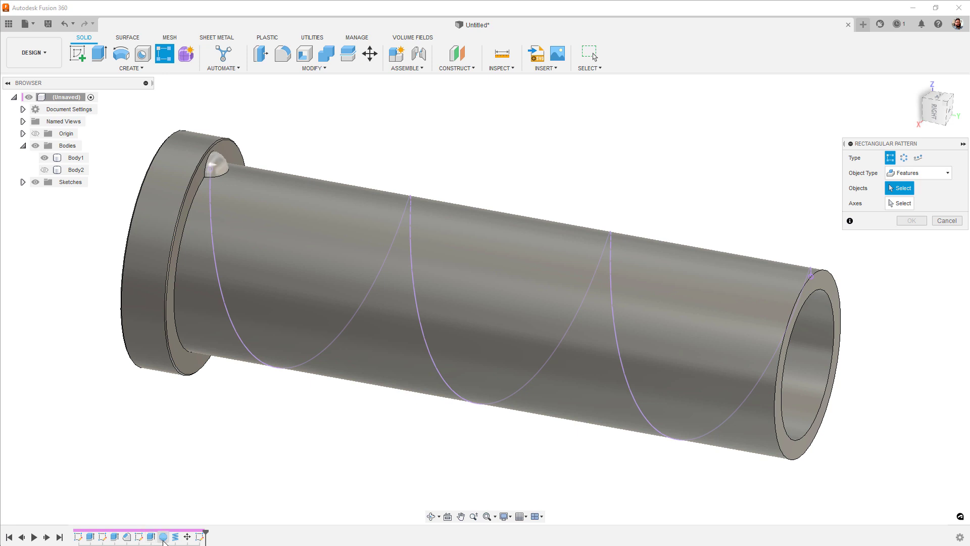
{"action": "left_click", "coordinate": [166, 537]}
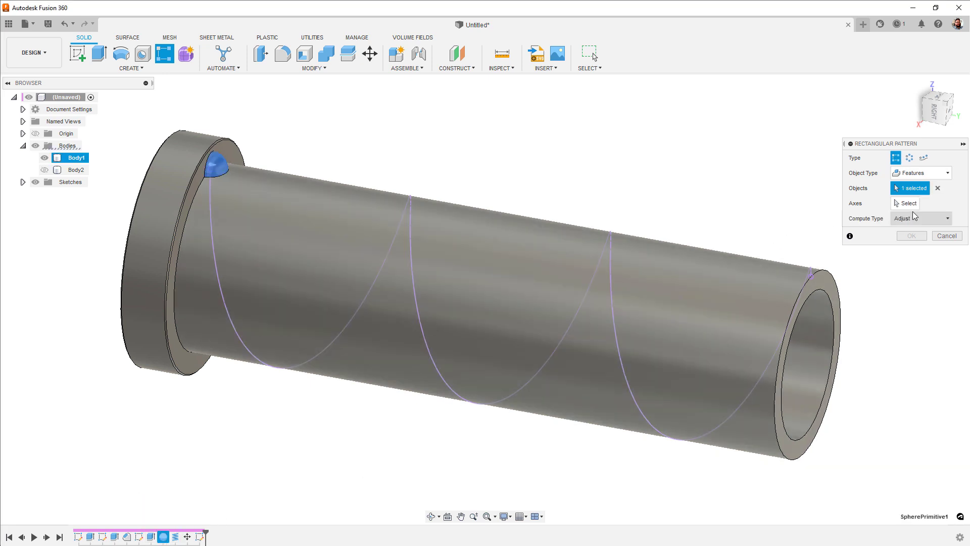
{"action": "left_click", "coordinate": [907, 203]}
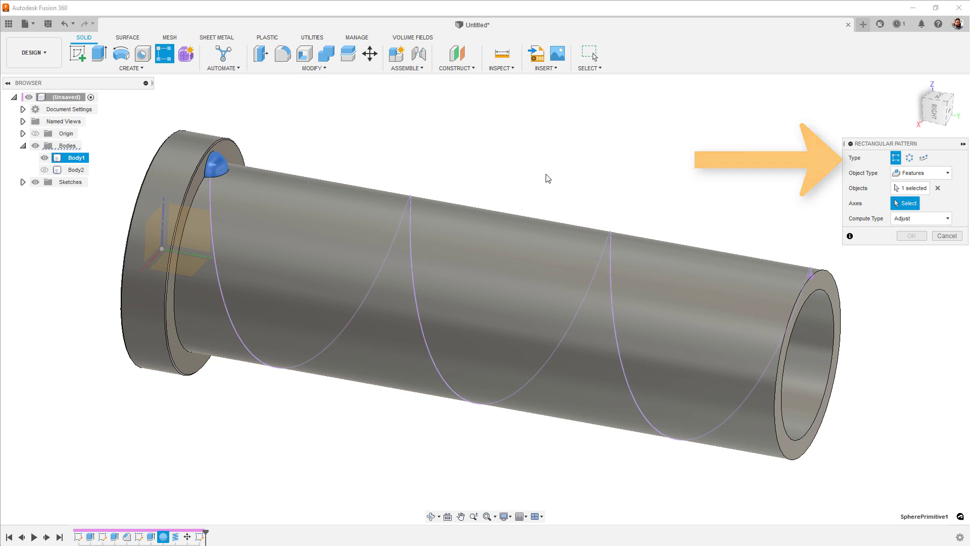
{"action": "left_click", "coordinate": [189, 257]}
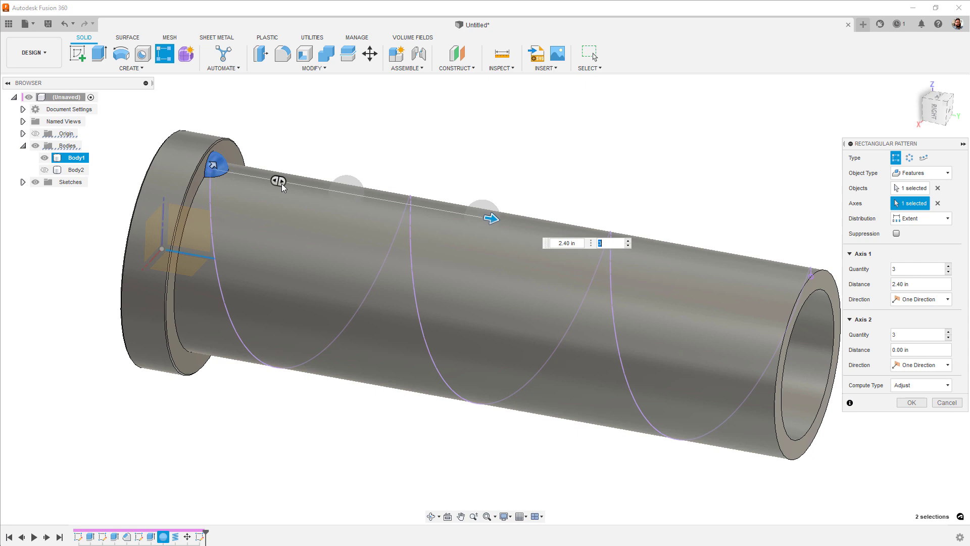
{"action": "left_click", "coordinate": [910, 158]}
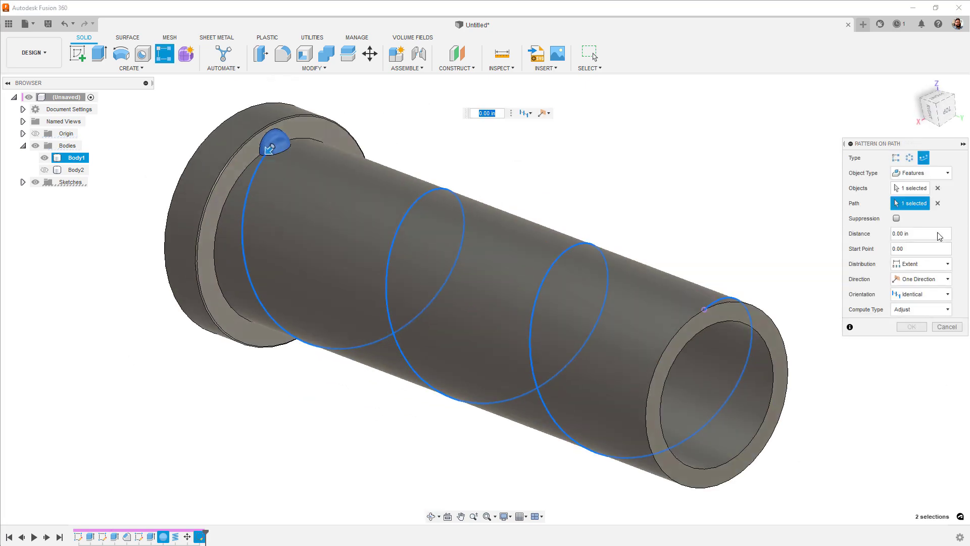
{"action": "left_click", "coordinate": [939, 236]}
{"action": "left_click", "coordinate": [882, 244]}
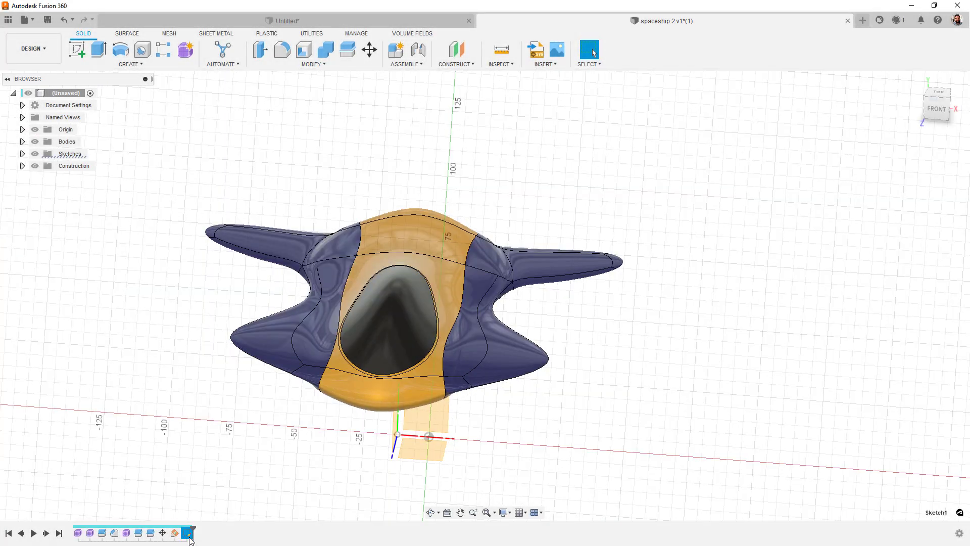
Slice the body at the sketch plane and finish the sketch
{"action": "left_click", "coordinate": [929, 230]}
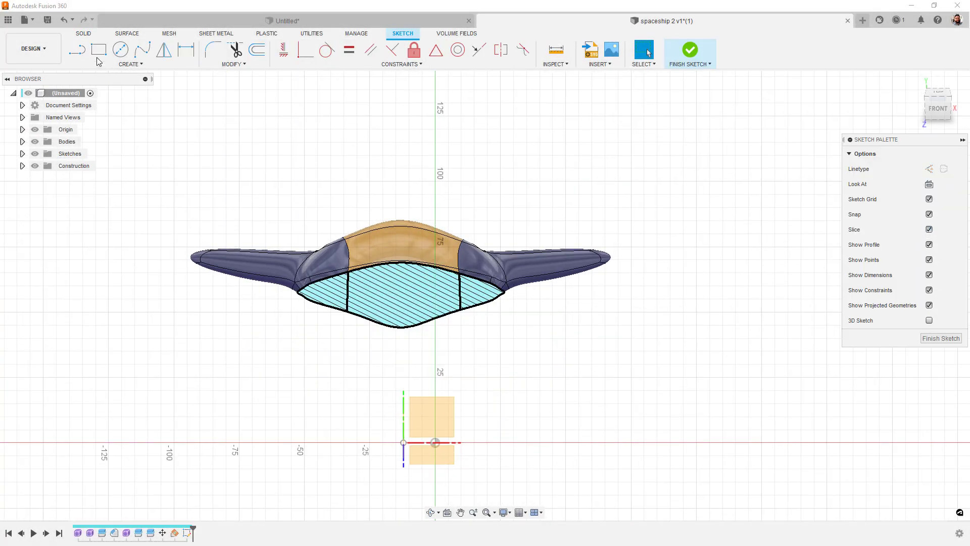
{"action": "key", "text": "l"}
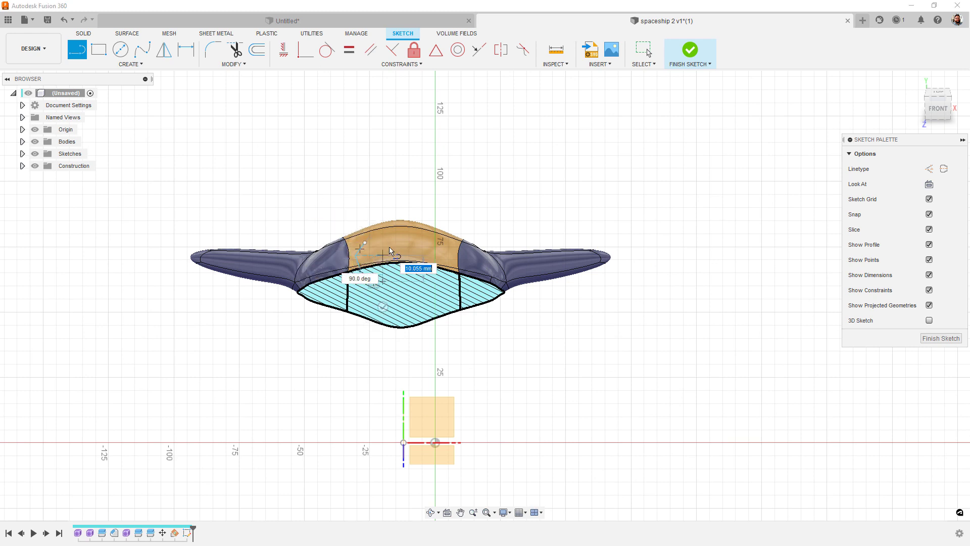
{"action": "key", "text": "Escape"}
{"action": "left_click", "coordinate": [690, 53]}
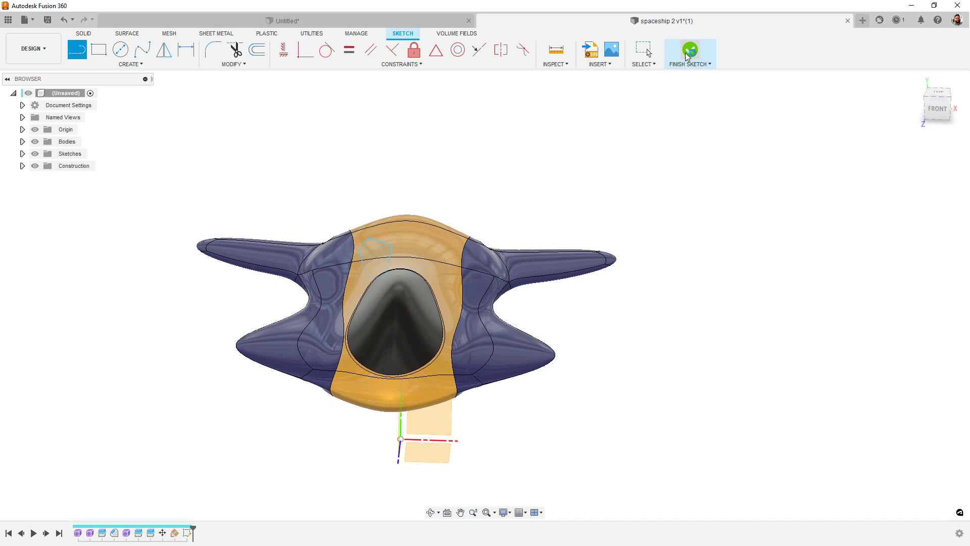
Revolve the profile around the Z axis with Project Axis on, joined to the hull
{"action": "left_click", "coordinate": [120, 49]}
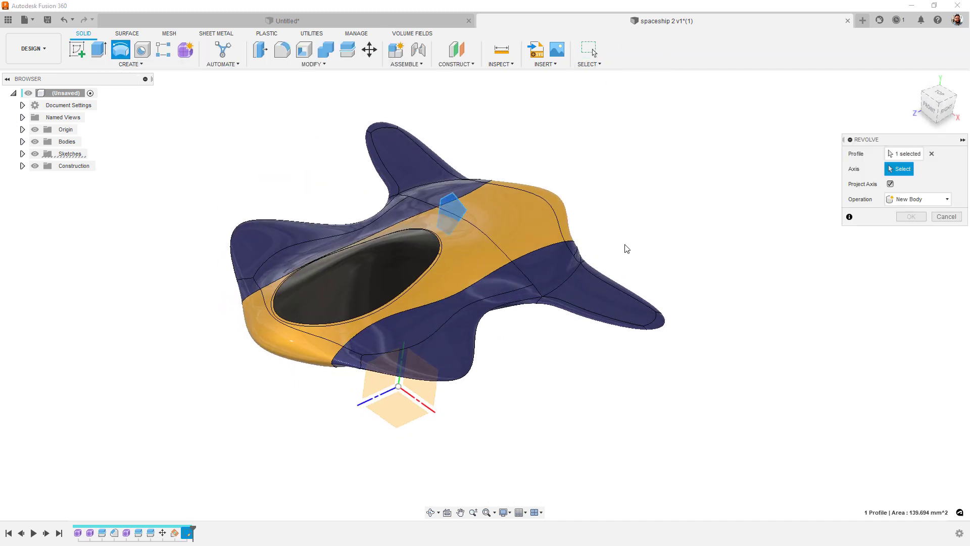
{"action": "left_click", "coordinate": [375, 401]}
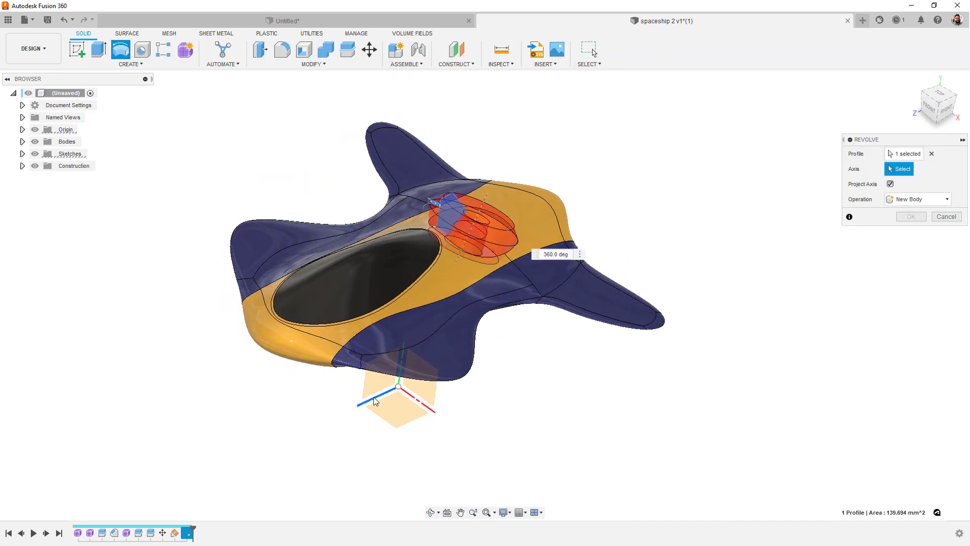
{"action": "left_click", "coordinate": [890, 184]}
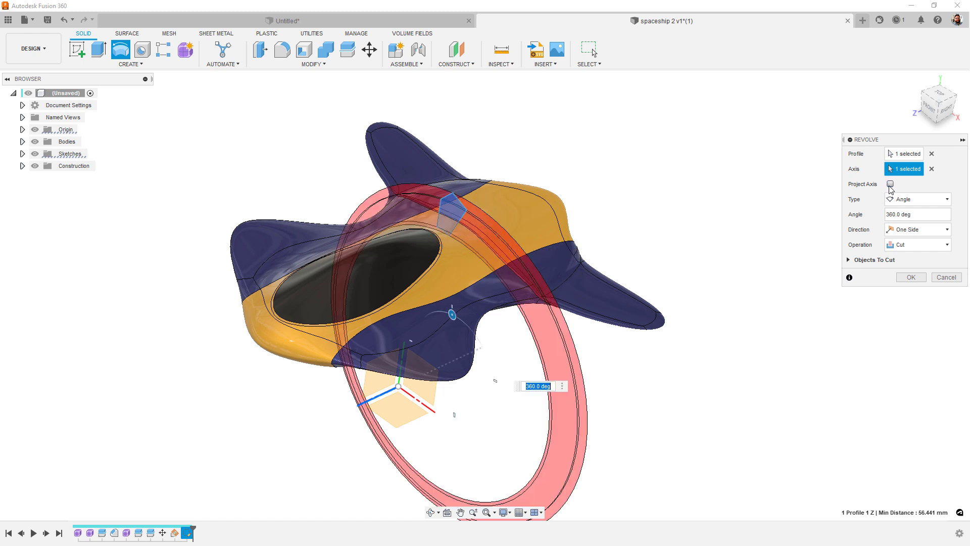
{"action": "left_click", "coordinate": [891, 184]}
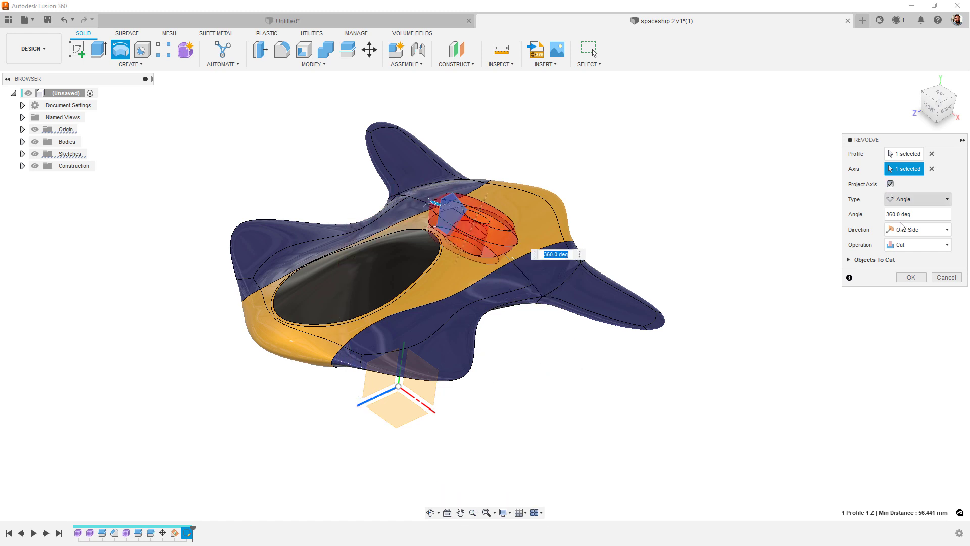
{"action": "left_click", "coordinate": [909, 245]}
{"action": "left_click", "coordinate": [904, 256]}
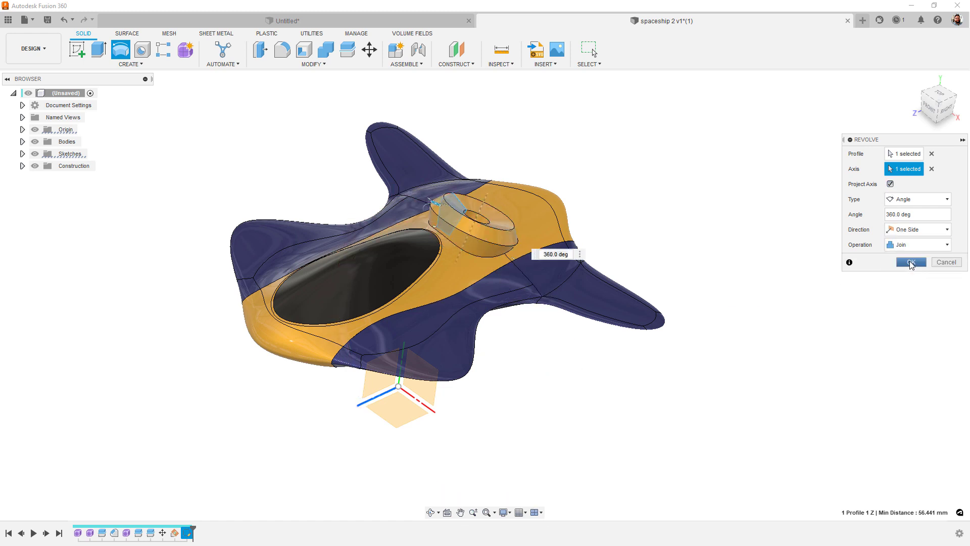
{"action": "left_click", "coordinate": [911, 263]}
{"action": "mouse_move", "coordinate": [710, 295]}
{"action": "middle_mouse_down", "text": "shift"}
{"action": "mouse_move", "coordinate": [665, 283]}
{"action": "mouse_move", "coordinate": [669, 320]}
{"action": "mouse_move", "coordinate": [727, 303]}
{"action": "mouse_move", "coordinate": [722, 331]}
{"action": "mouse_move", "coordinate": [701, 303]}
{"action": "middle_mouse_up", "text": "shift"}
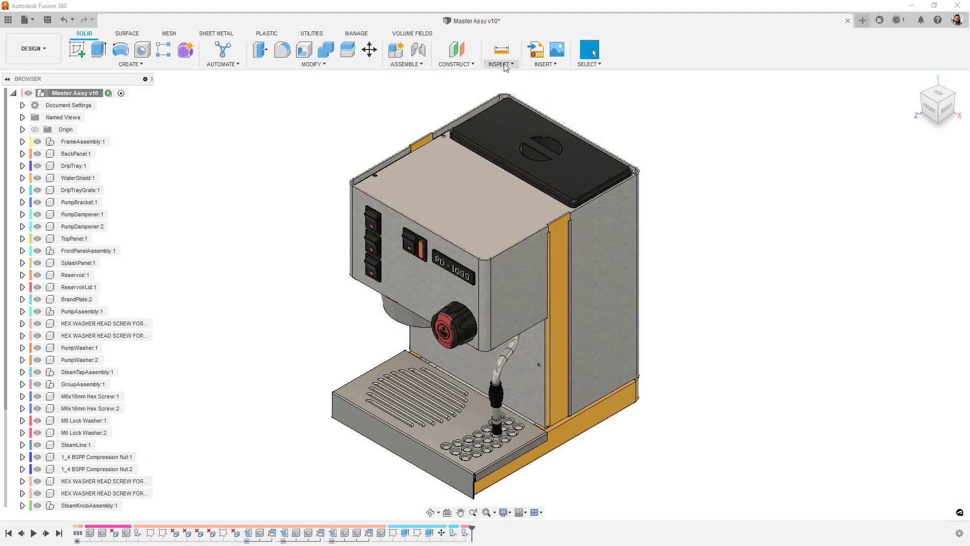
Section the coffee machine at the orange strip's side face, offset -5.00 in and flipped
{"action": "left_click", "coordinate": [505, 65]}
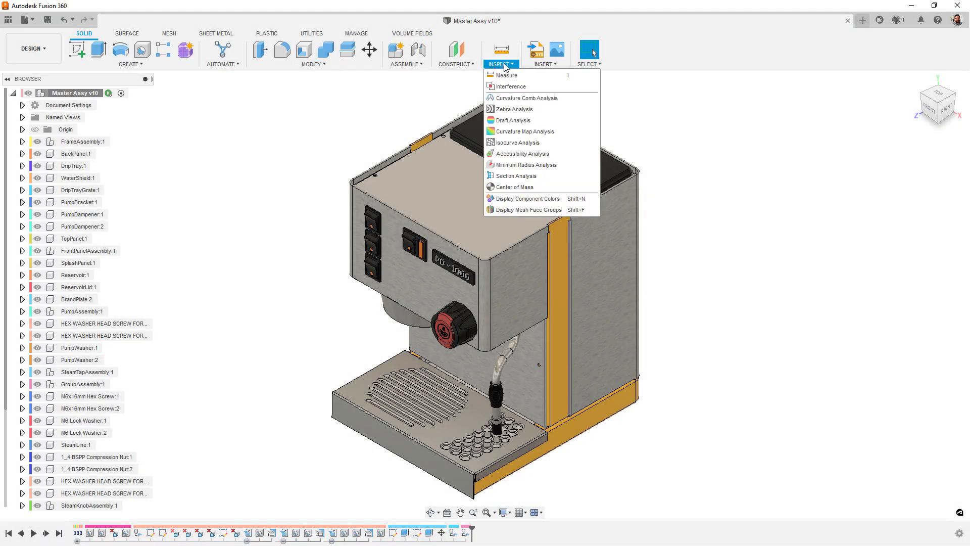
{"action": "key", "text": "Escape"}
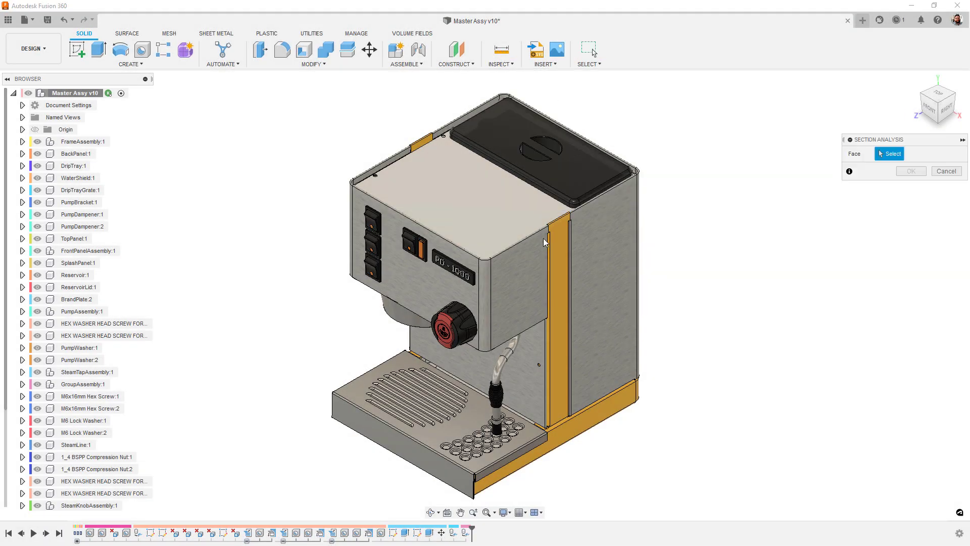
{"action": "left_click", "coordinate": [559, 268]}
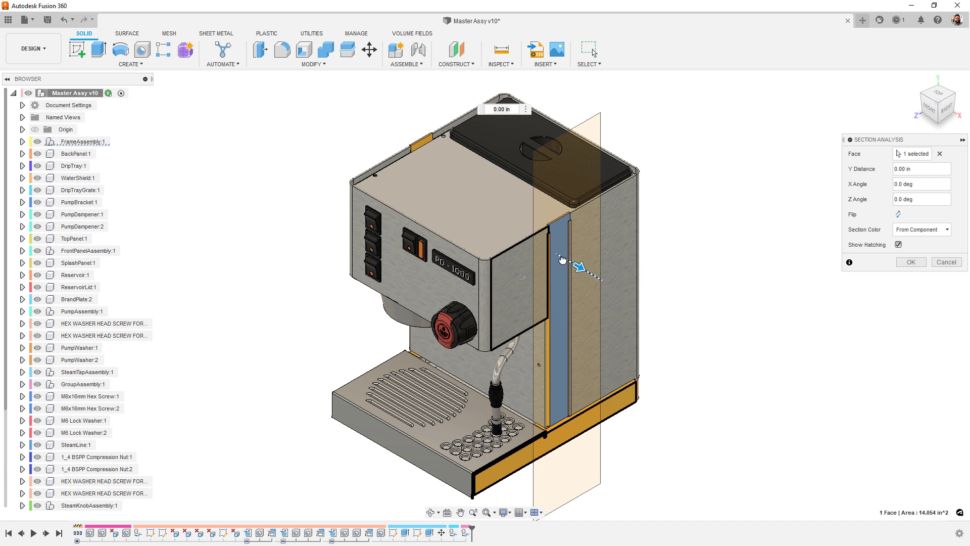
{"action": "left_click_drag", "start_coordinate": [578, 266], "coordinate": [504, 219]}
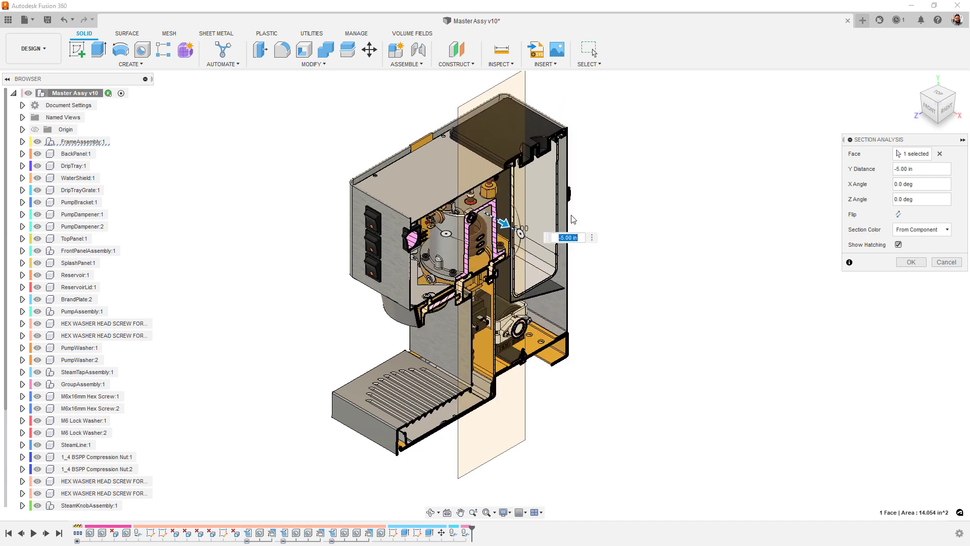
{"action": "left_click", "coordinate": [898, 214]}
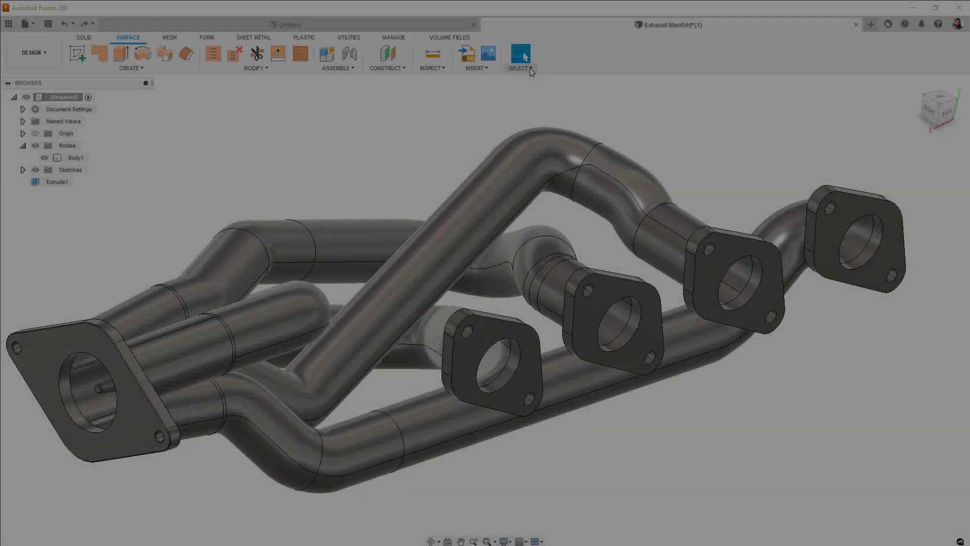
Select the 43 tube faces enclosed by the five flange boundaries with Seed And Boundary
{"action": "left_click", "coordinate": [530, 68]}
{"action": "mouse_move", "coordinate": [568, 128]}
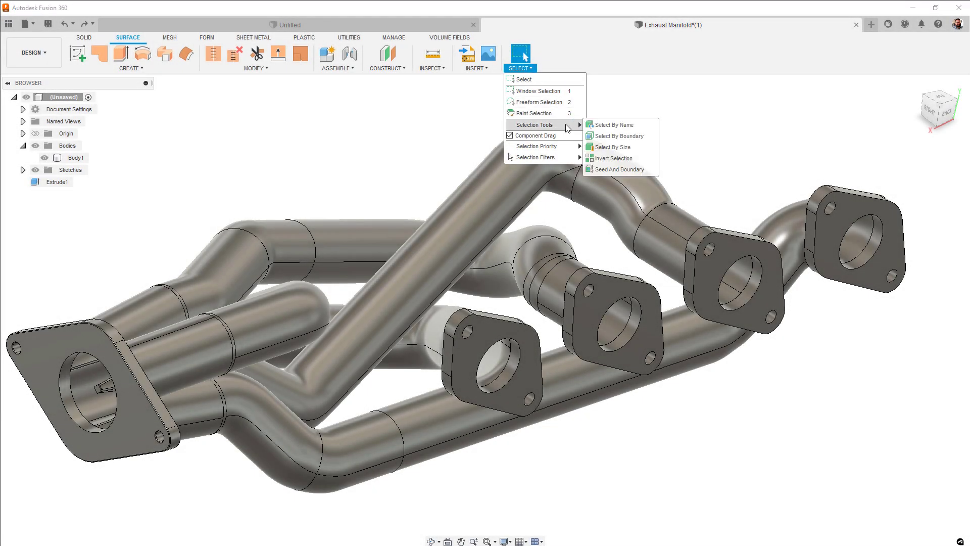
{"action": "left_click", "coordinate": [631, 171]}
{"action": "left_click", "coordinate": [859, 237]}
{"action": "left_click", "coordinate": [738, 275]}
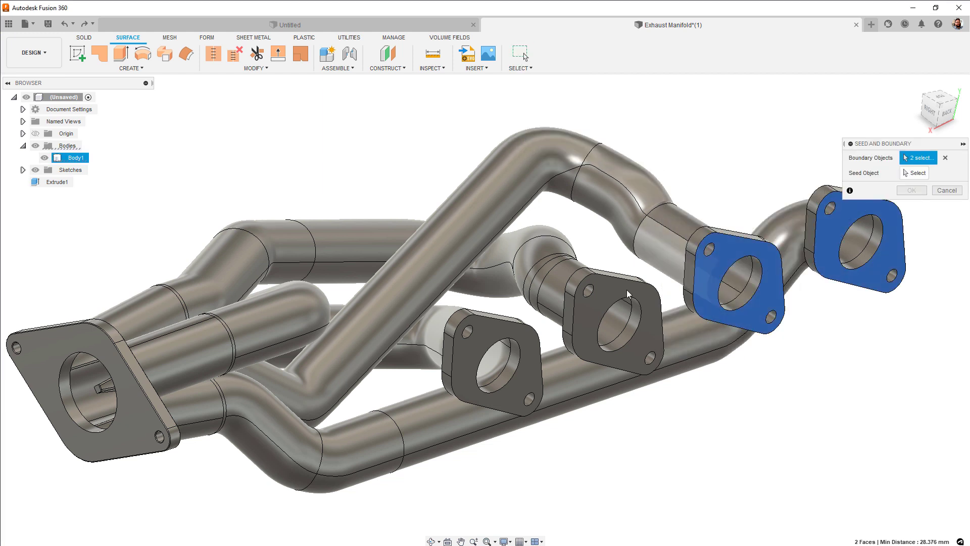
{"action": "left_click", "coordinate": [511, 329]}
{"action": "left_click", "coordinate": [79, 338]}
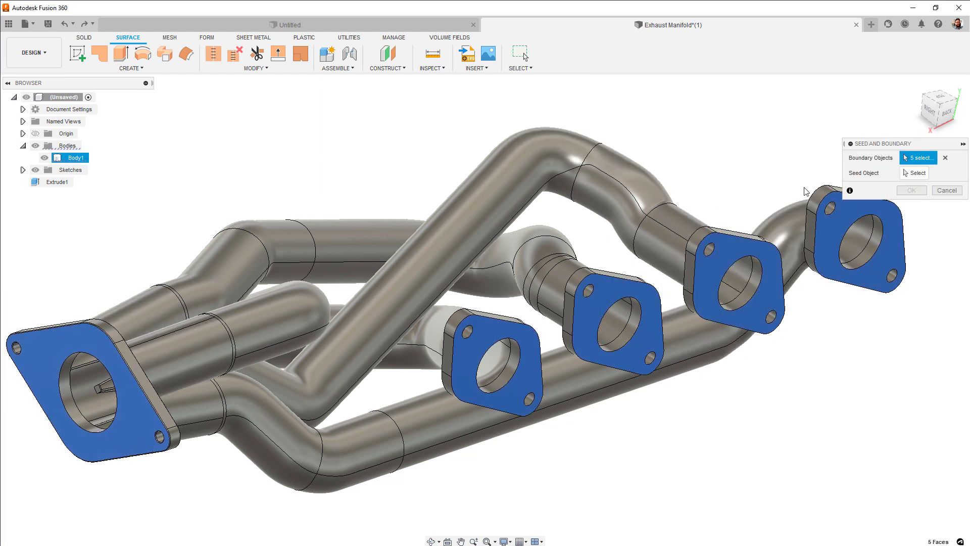
{"action": "left_click", "coordinate": [905, 173]}
{"action": "left_click", "coordinate": [788, 227]}
{"action": "left_click", "coordinate": [915, 188]}
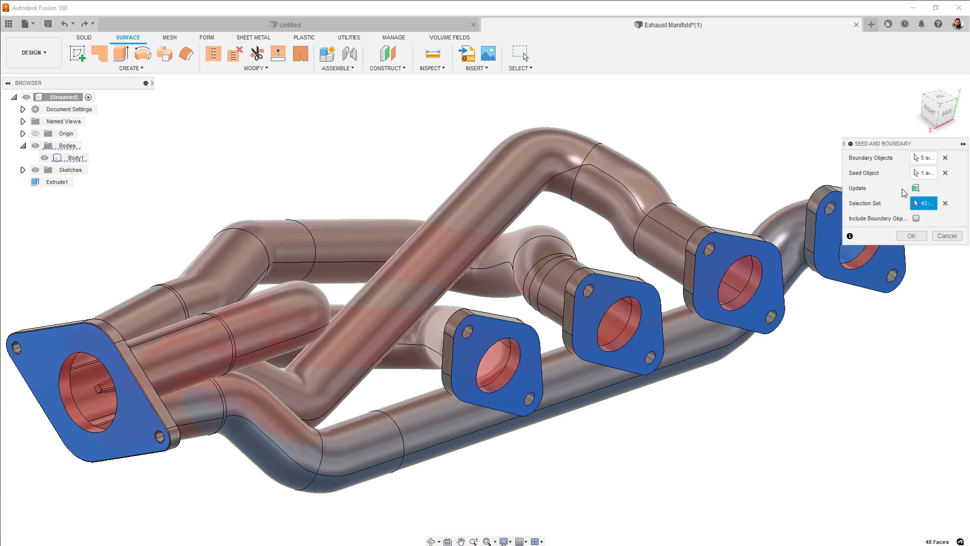
{"action": "left_click", "coordinate": [912, 236]}
Offset the selected faces into a new surface body and hide Body1
{"action": "left_click", "coordinate": [187, 56]}
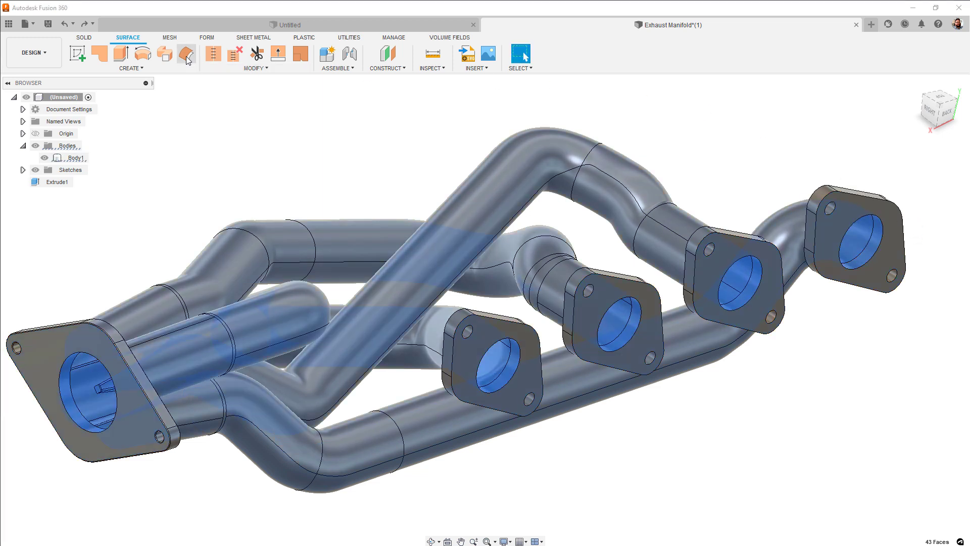
{"action": "left_click", "coordinate": [911, 221]}
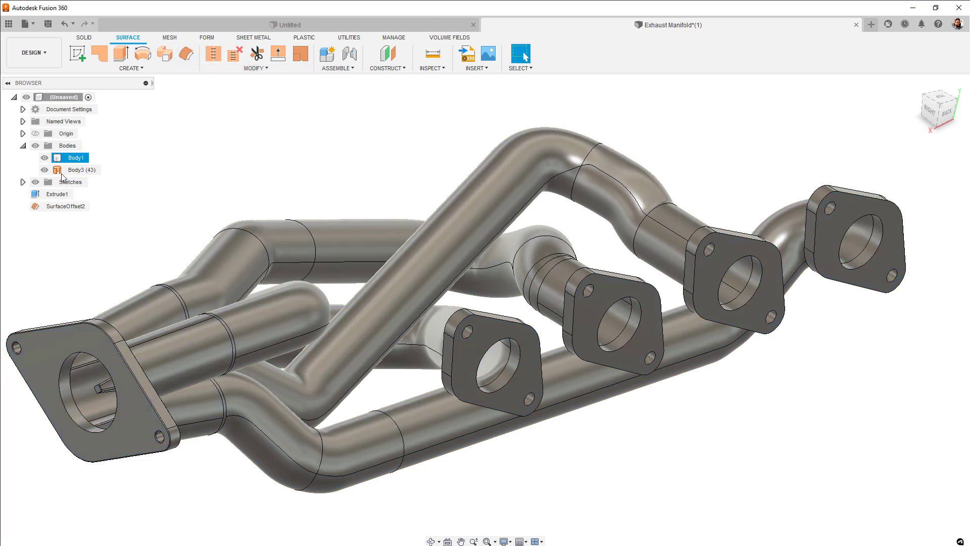
{"action": "left_click", "coordinate": [44, 157]}
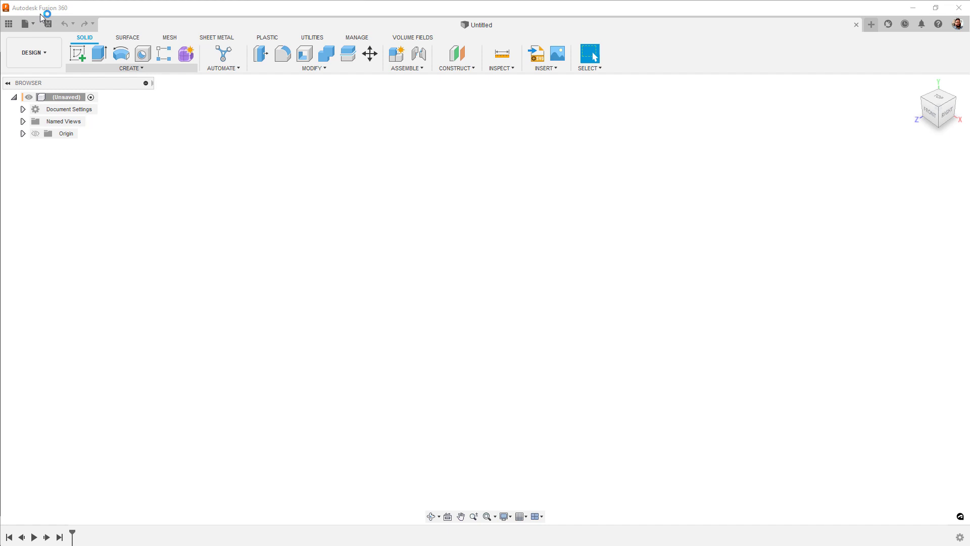
Open Form.tsm from the Downloads folder as a new design and finish the form
{"action": "left_click", "coordinate": [28, 24]}
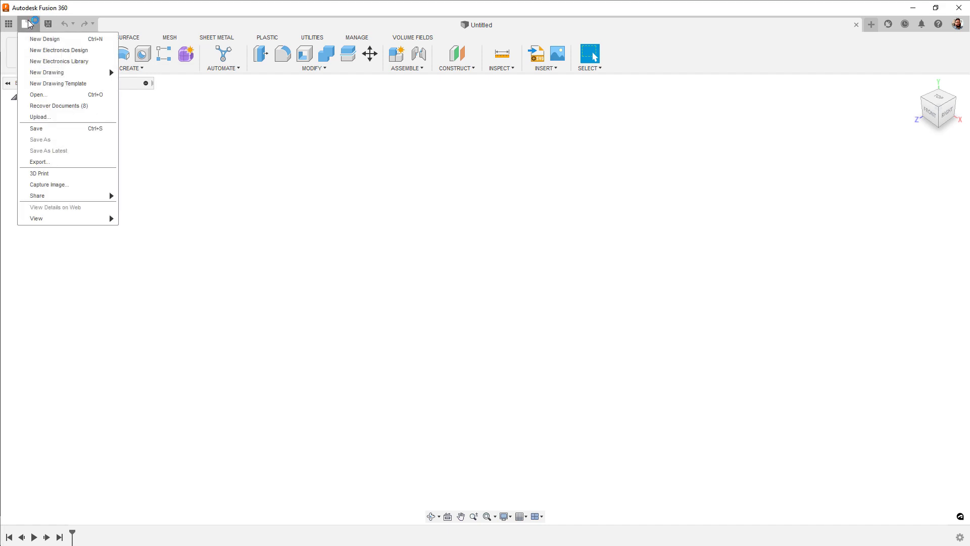
{"action": "left_click", "coordinate": [52, 95]}
{"action": "left_click", "coordinate": [335, 383]}
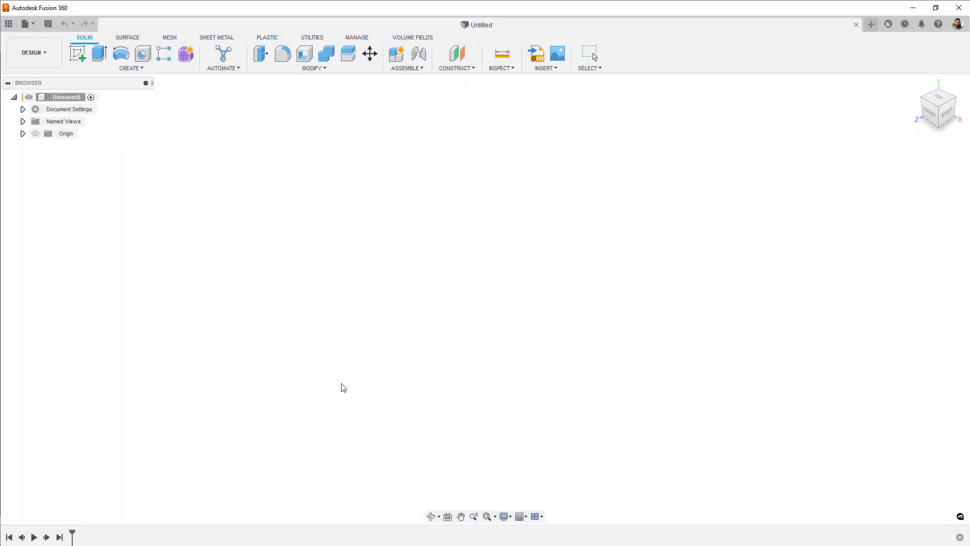
{"action": "left_click", "coordinate": [167, 200]}
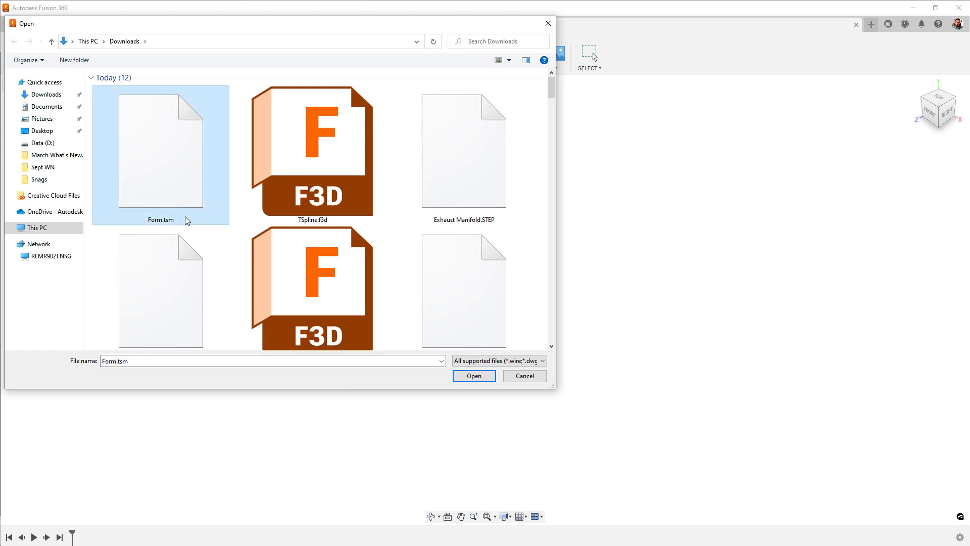
{"action": "left_click", "coordinate": [474, 377]}
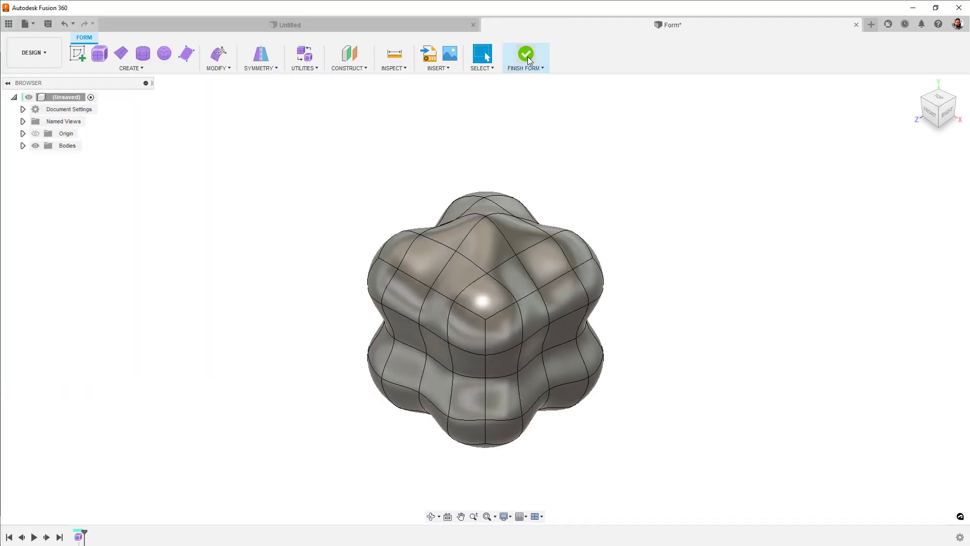
{"action": "left_click", "coordinate": [528, 56]}
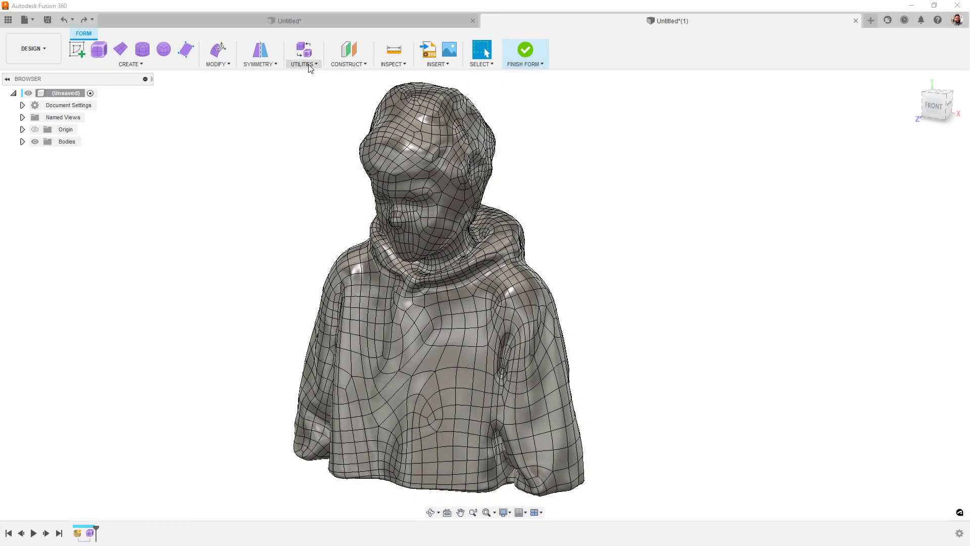
Start Utilities > Make Uniform with the hoodie body as the T-Spline Body
{"action": "left_click", "coordinate": [303, 64]}
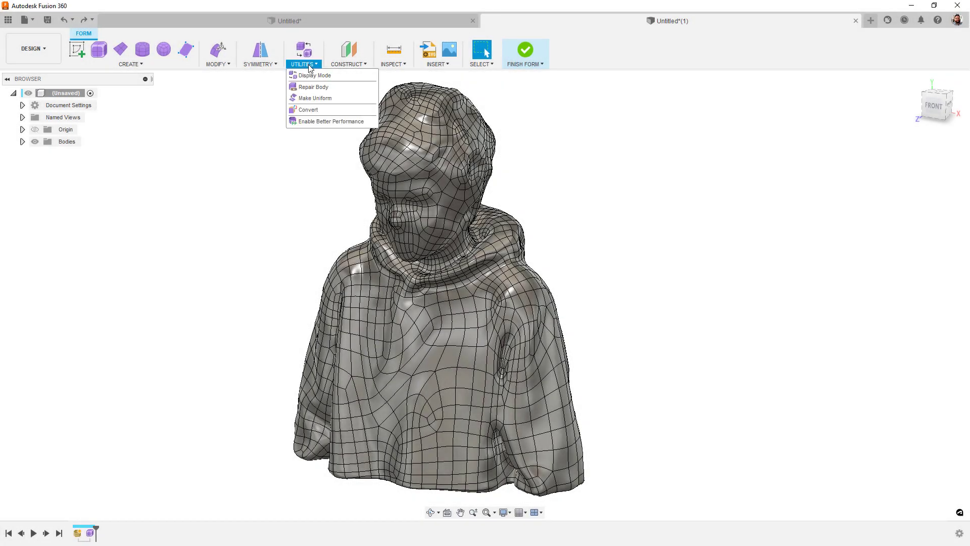
{"action": "left_click", "coordinate": [309, 98]}
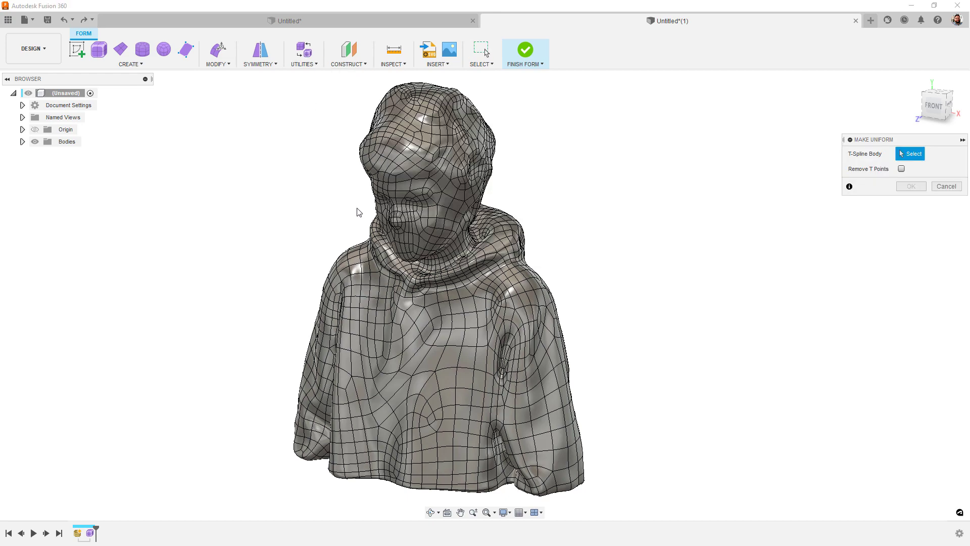
{"action": "left_click", "coordinate": [385, 225]}
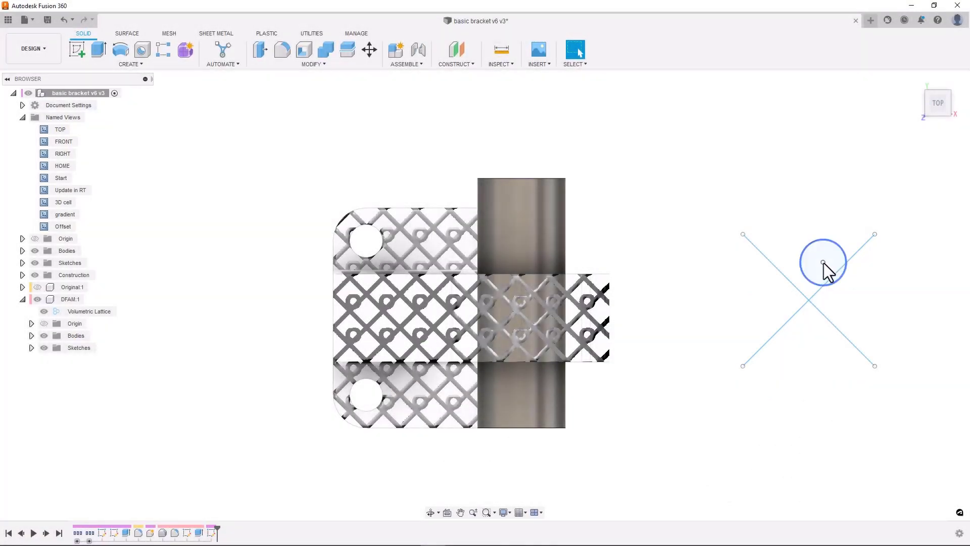
Drag the lattice circle onto the line crossing, then edit the Volumetric Lattice from the 3D cell view
{"action": "left_click_drag", "start_coordinate": [823, 262], "coordinate": [770, 283]}
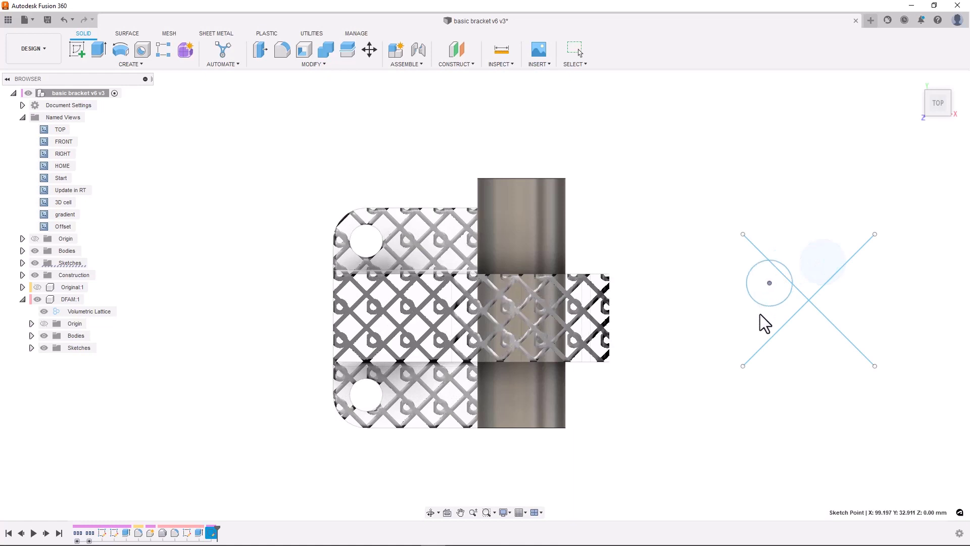
{"action": "mouse_move", "coordinate": [760, 315]}
{"action": "left_mouse_down"}
{"action": "mouse_move", "coordinate": [801, 351]}
{"action": "mouse_move", "coordinate": [833, 349]}
{"action": "mouse_move", "coordinate": [843, 325]}
{"action": "mouse_move", "coordinate": [807, 301]}
{"action": "left_mouse_up"}
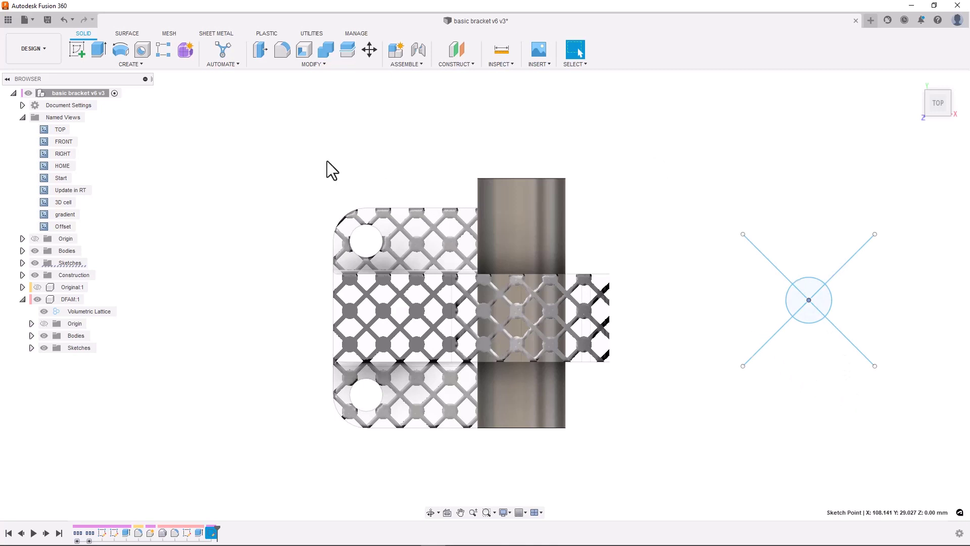
{"action": "double_click", "coordinate": [67, 199]}
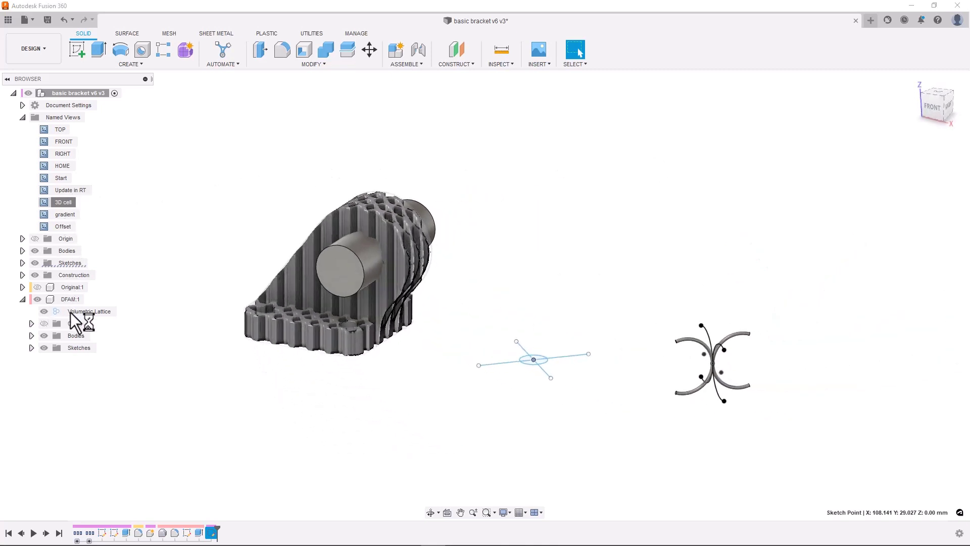
{"action": "right_click", "coordinate": [82, 312]}
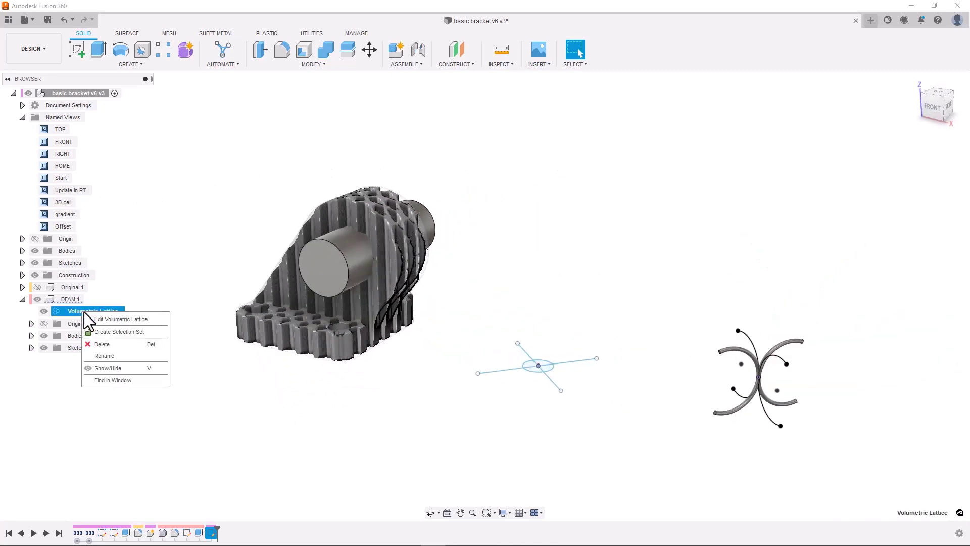
{"action": "left_click", "coordinate": [121, 319]}
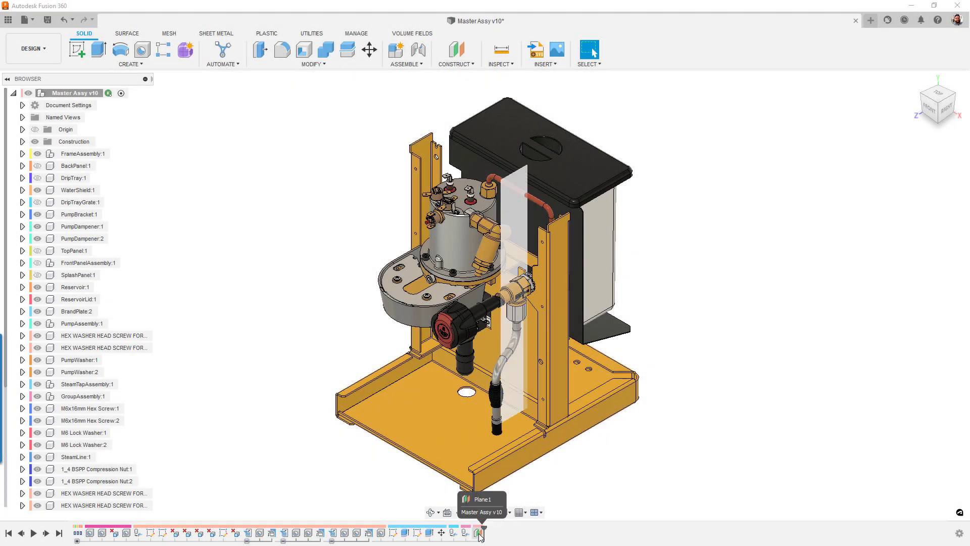
Create a new sketch on Plane1 from its timeline entry
{"action": "right_click", "coordinate": [478, 533]}
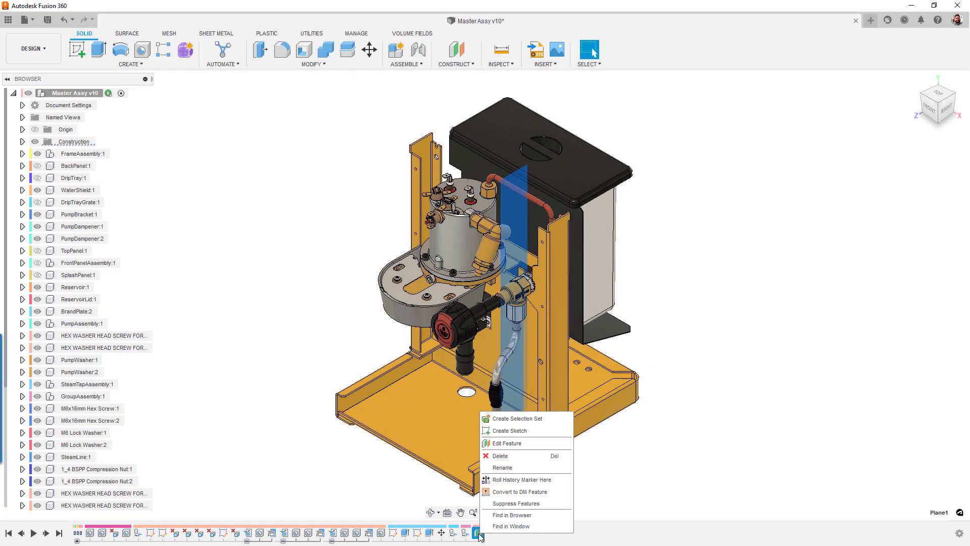
{"action": "left_click", "coordinate": [511, 430]}
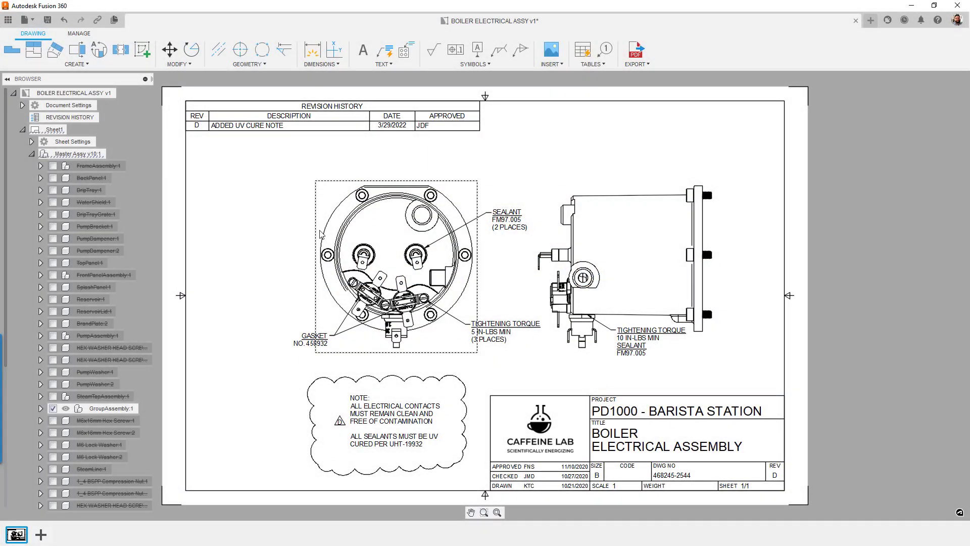
Open Master Assy v10 via the referenced model under Sheet1 in the Browser
{"action": "right_click", "coordinate": [321, 234]}
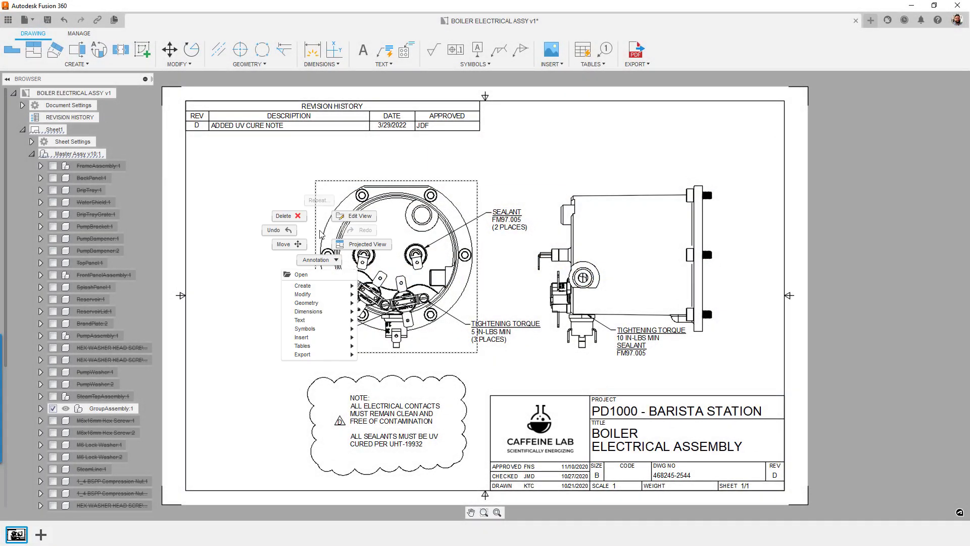
{"action": "left_click", "coordinate": [319, 281]}
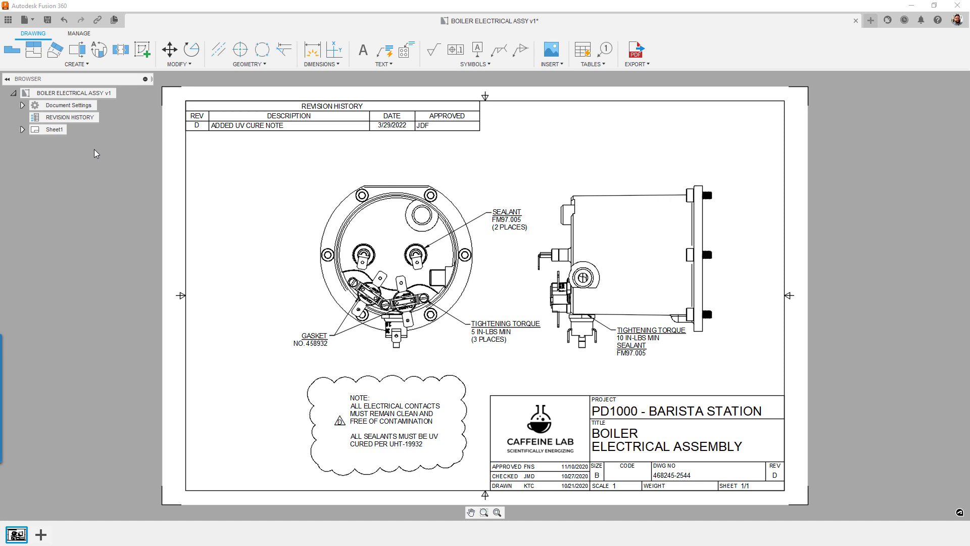
{"action": "left_click", "coordinate": [22, 130]}
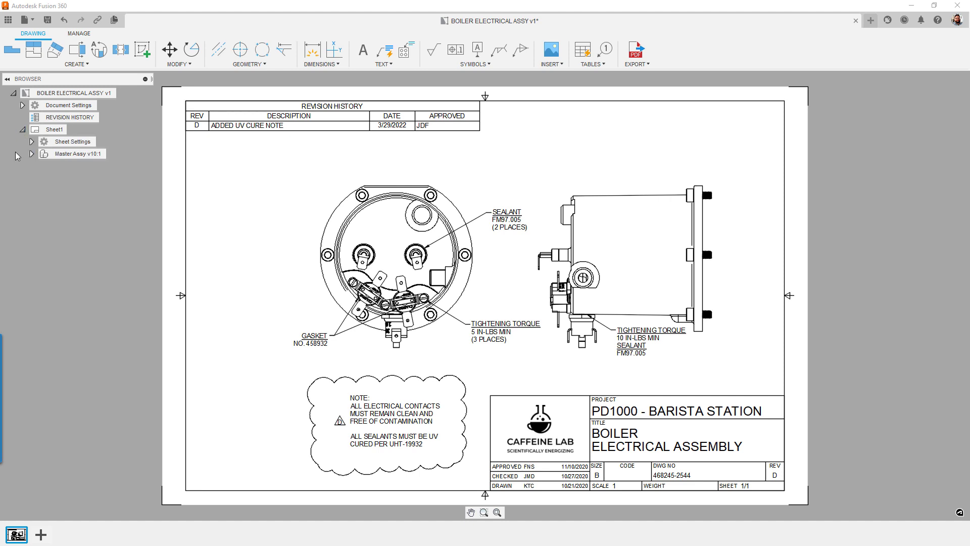
{"action": "right_click", "coordinate": [49, 156]}
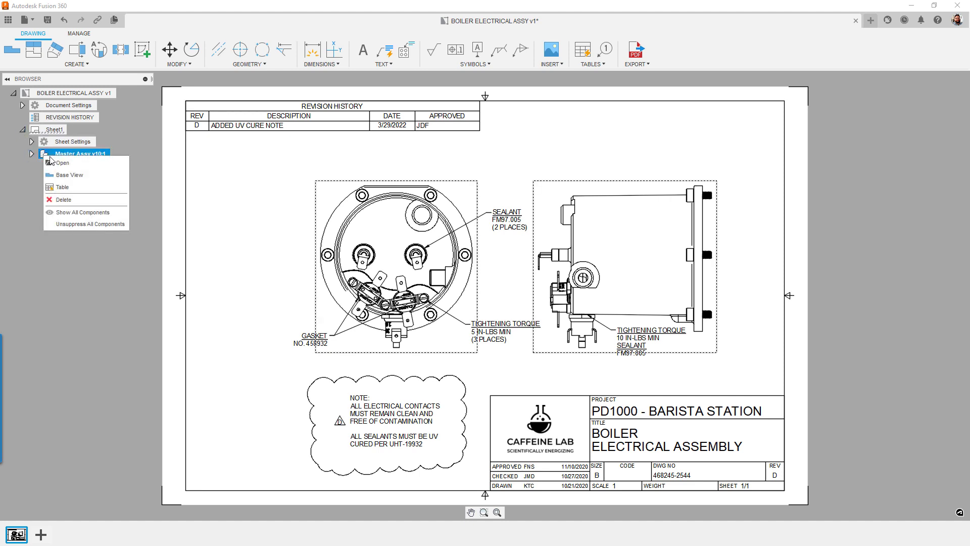
{"action": "left_click", "coordinate": [61, 162]}
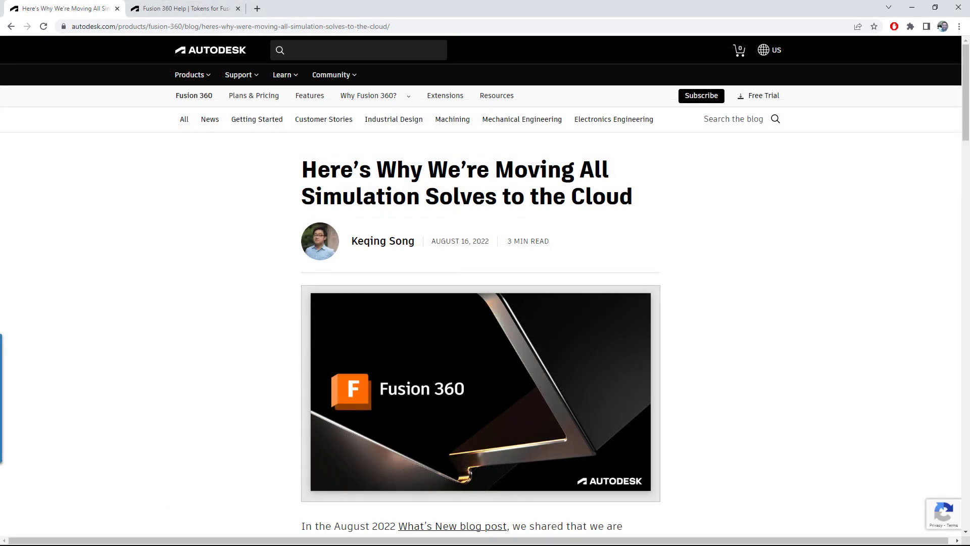
Scroll down through the 'Here's Why We're Moving All Simulation Solves to the Cloud' article
{"action": "scroll", "coordinate": [481, 285], "scroll_direction": "down", "scroll_amount": 1}
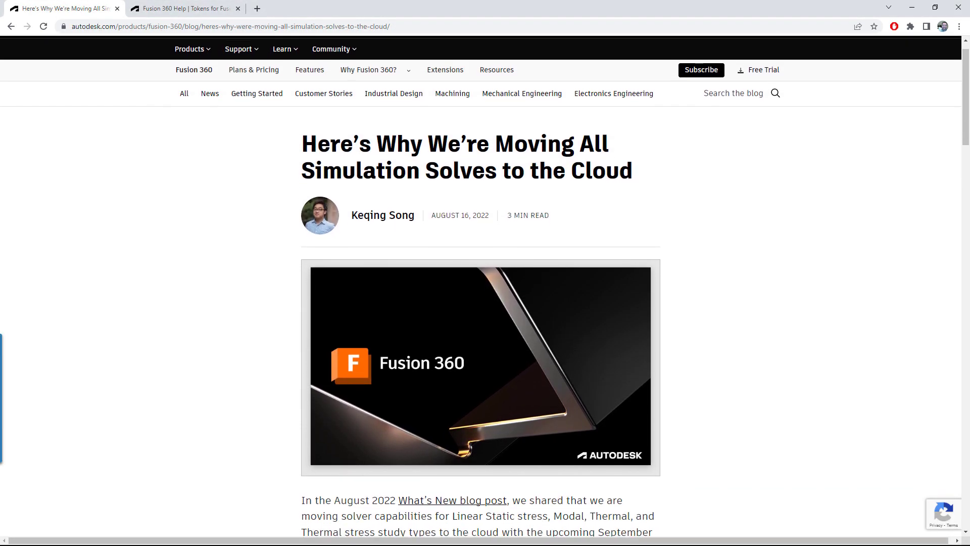
{"action": "scroll", "coordinate": [481, 286], "scroll_direction": "down", "scroll_amount": 2}
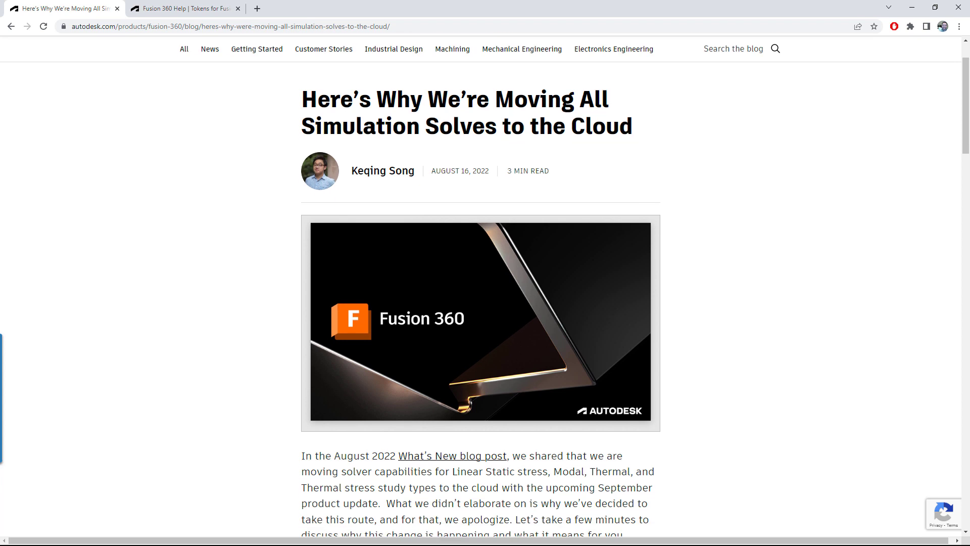
{"action": "scroll", "coordinate": [481, 286], "scroll_direction": "down", "scroll_amount": 1}
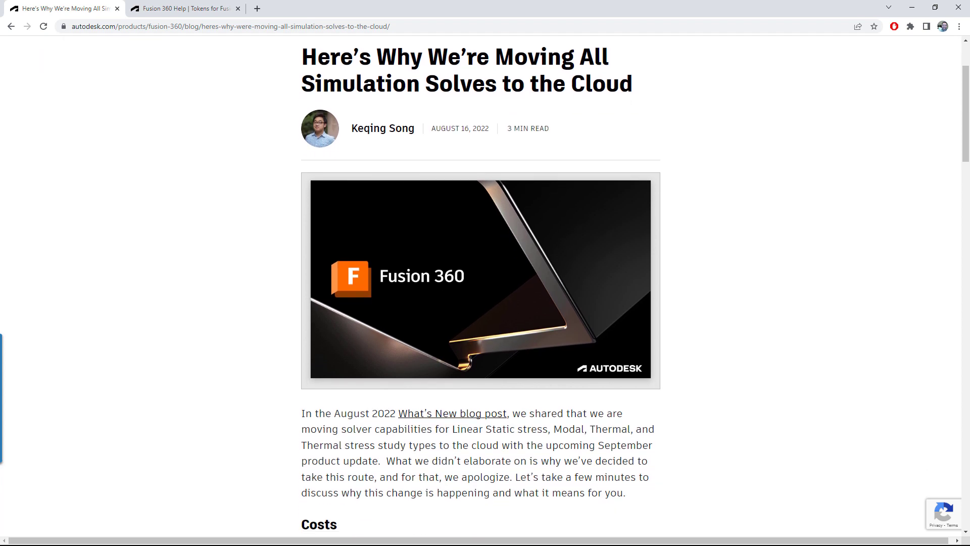
{"action": "scroll", "coordinate": [481, 283], "scroll_direction": "down", "scroll_amount": 1}
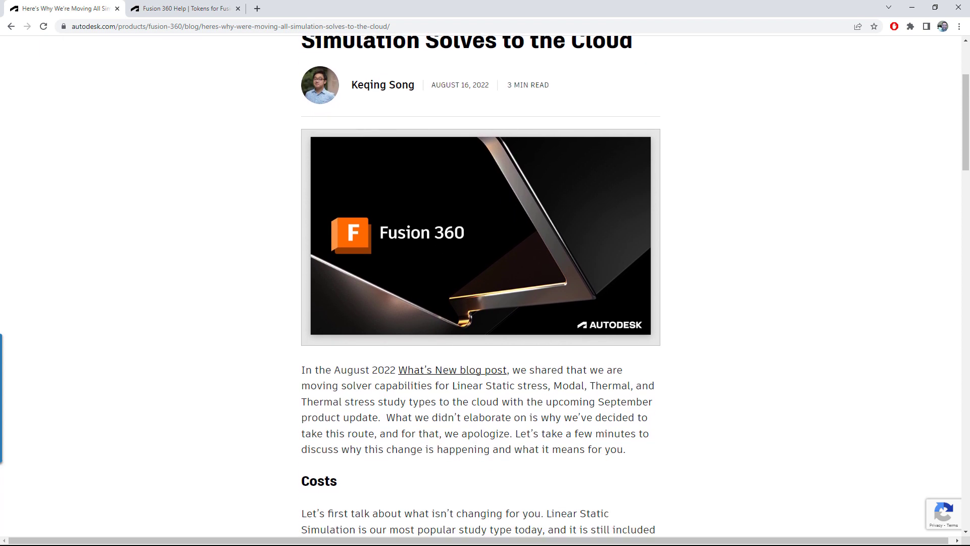
{"action": "scroll", "coordinate": [480, 283], "scroll_direction": "down", "scroll_amount": 1}
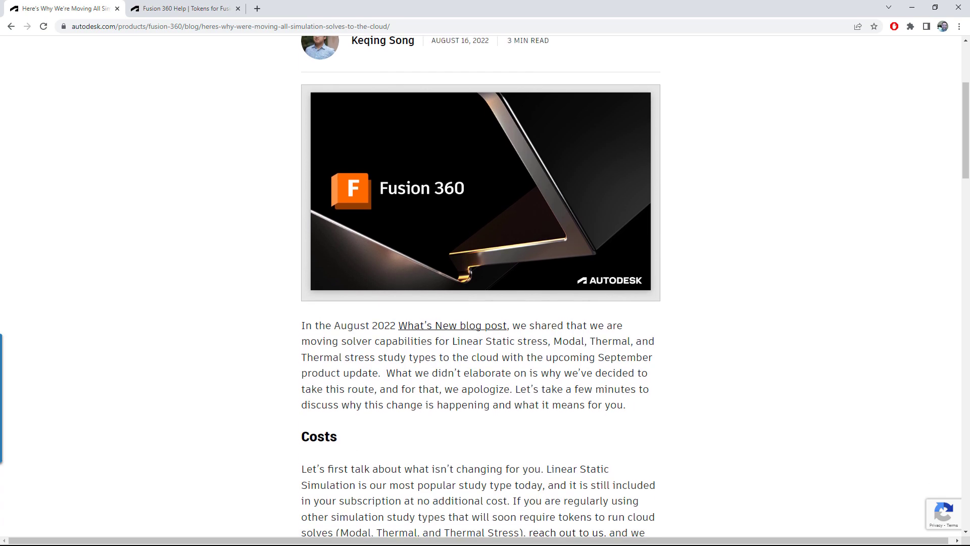
{"action": "scroll", "coordinate": [481, 283], "scroll_direction": "down", "scroll_amount": 1}
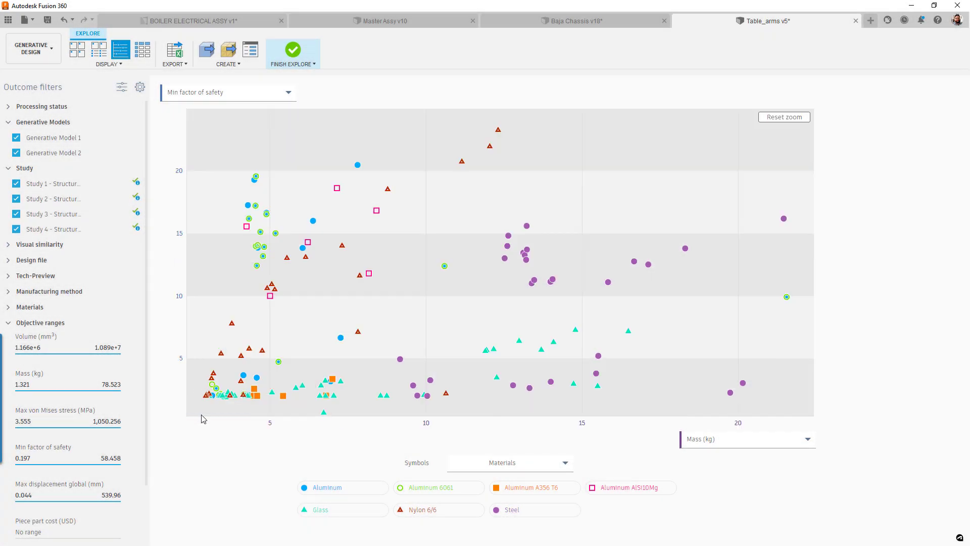
Zoom the scatter chart into the low-mass outcomes and inspect two neighbouring Glass outcomes' properties
{"action": "left_click_drag", "start_coordinate": [275, 399], "coordinate": [334, 410]}
{"action": "left_click", "coordinate": [329, 345]}
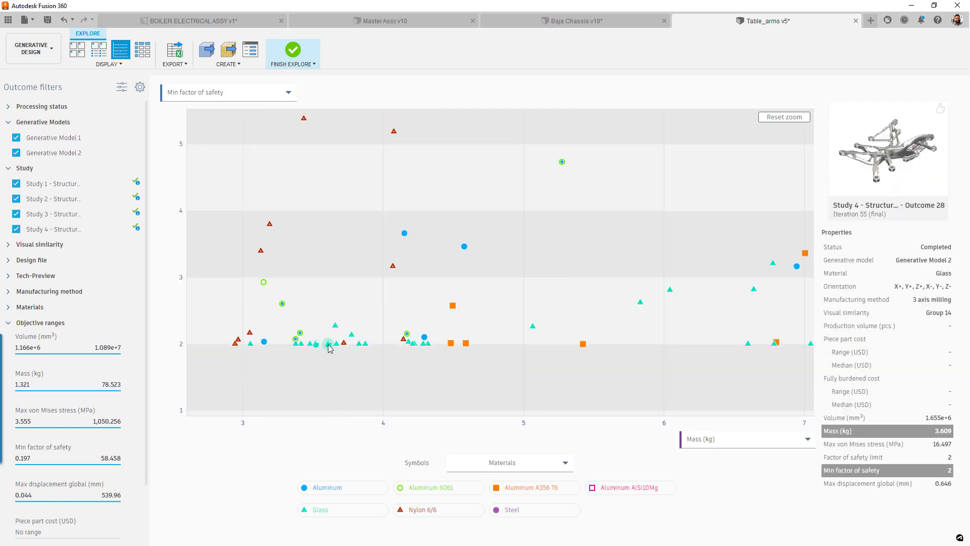
{"action": "left_click", "coordinate": [337, 345]}
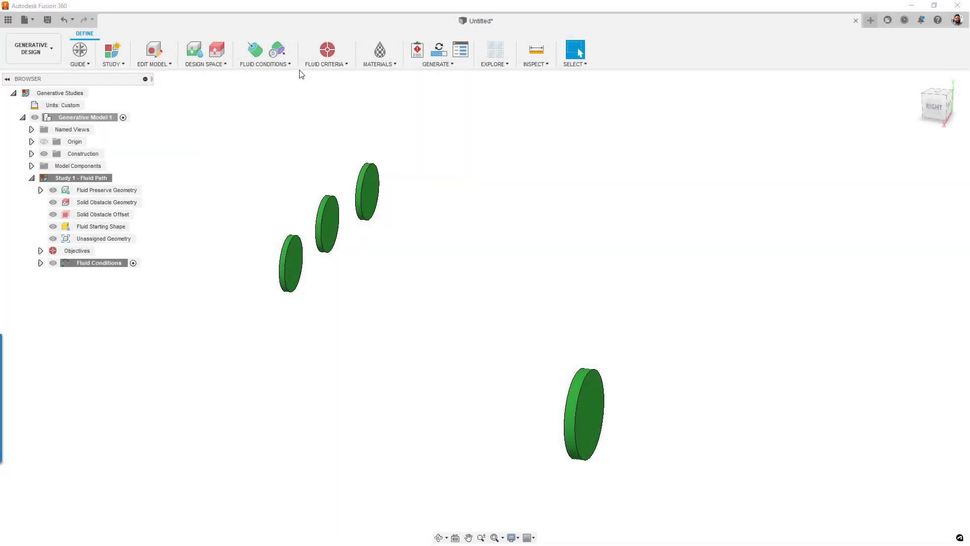
Add a Flow Sources condition with magnitude 55 on the three small disk faces
{"action": "left_click", "coordinate": [255, 49]}
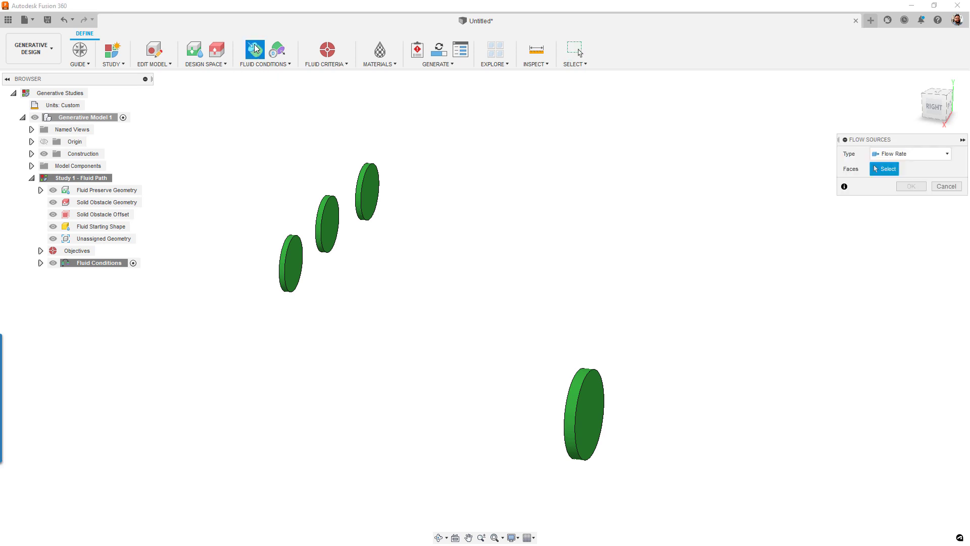
{"action": "middle_click_drag", "start_coordinate": [281, 219], "coordinate": [314, 223], "text": "shift"}
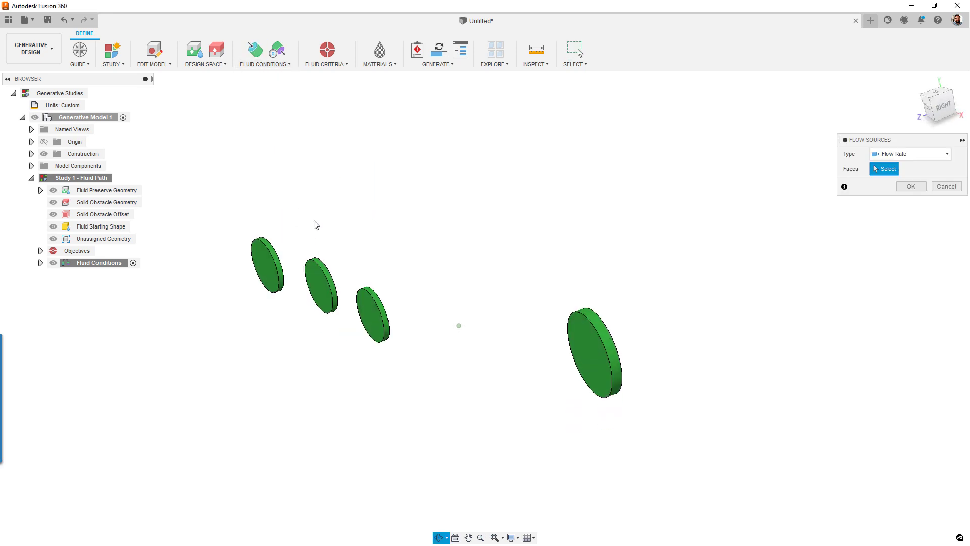
{"action": "left_click", "coordinate": [266, 264]}
{"action": "left_click", "coordinate": [320, 289]}
{"action": "left_click", "coordinate": [372, 318]}
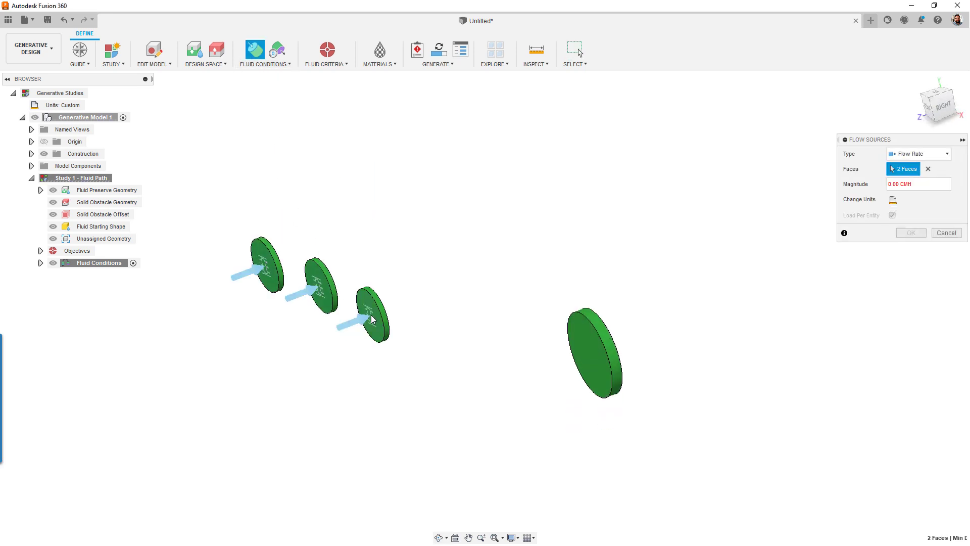
{"action": "left_click", "coordinate": [916, 184]}
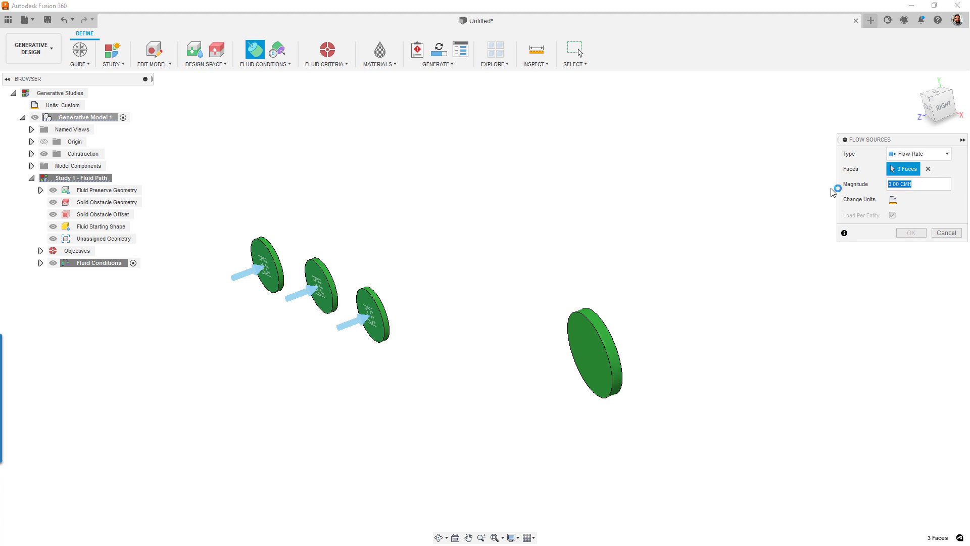
{"action": "type", "text": "55"}
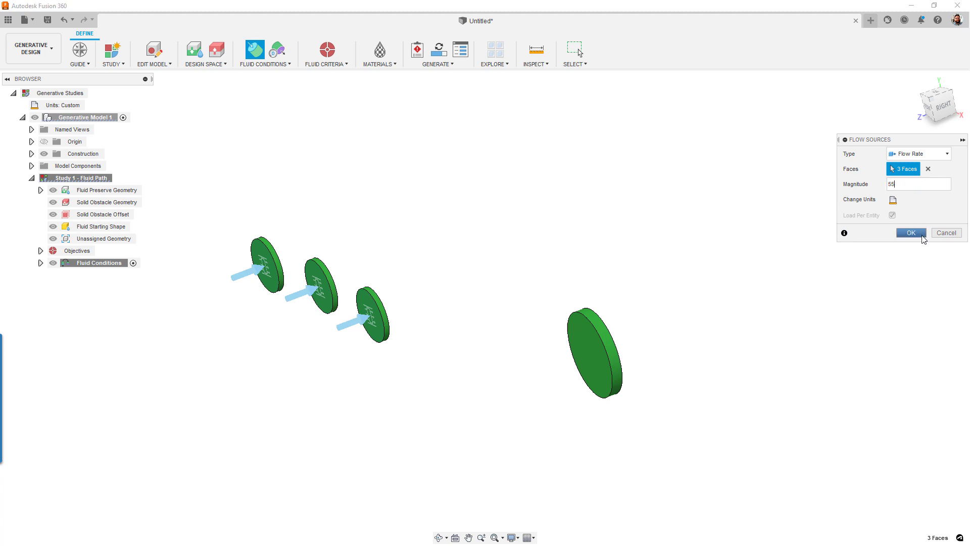
{"action": "left_click", "coordinate": [912, 233]}
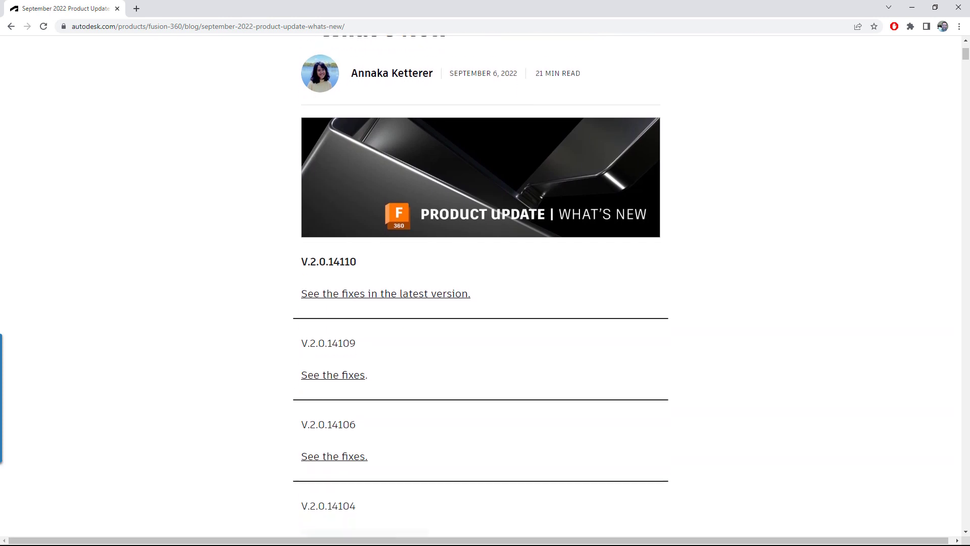
Scroll the September 2022 Product Update post down to its Volumetric Lattice section
{"action": "scroll", "coordinate": [480, 283], "scroll_direction": "down", "scroll_amount": 5}
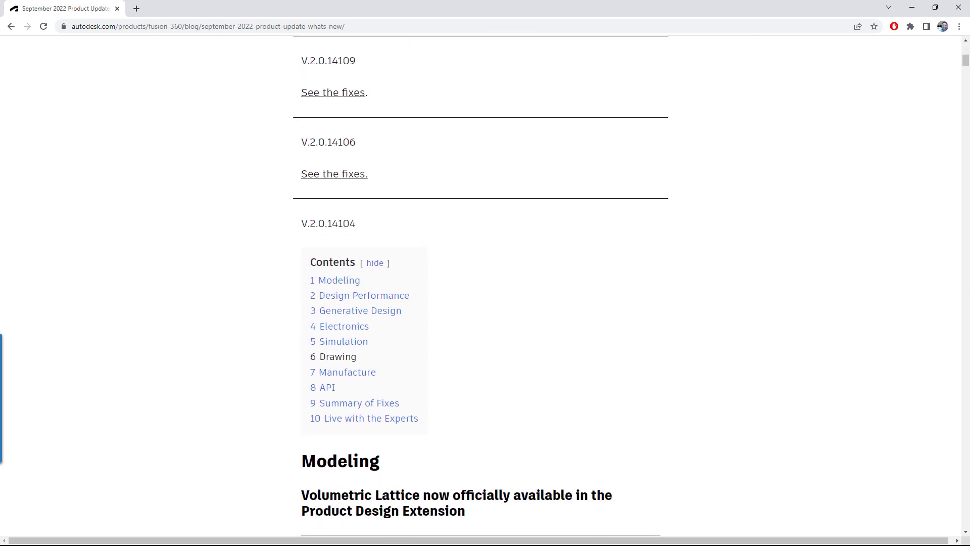
{"action": "scroll", "coordinate": [480, 283], "scroll_direction": "down", "scroll_amount": 5}
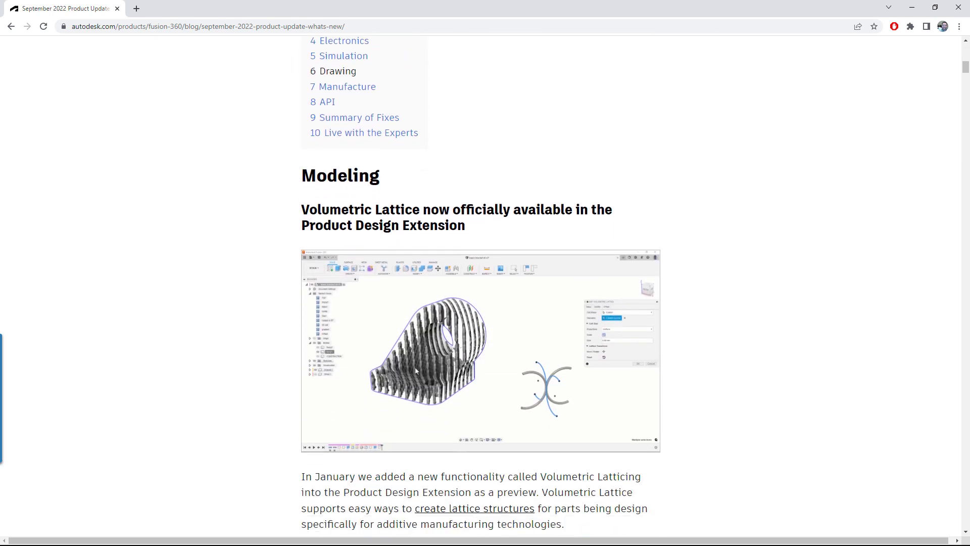
{"action": "scroll", "coordinate": [480, 283], "scroll_direction": "down", "scroll_amount": 5}
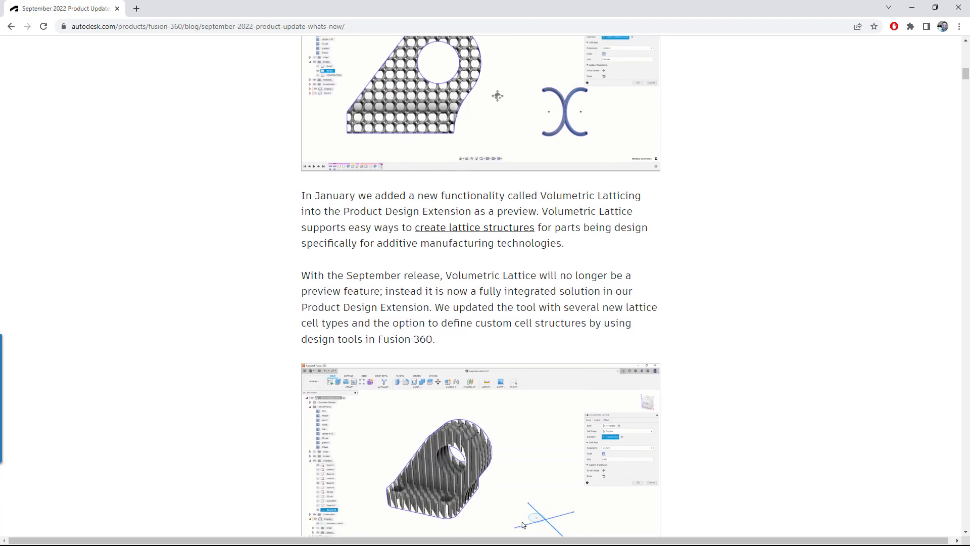
{"action": "scroll", "coordinate": [480, 283], "scroll_direction": "down", "scroll_amount": 2}
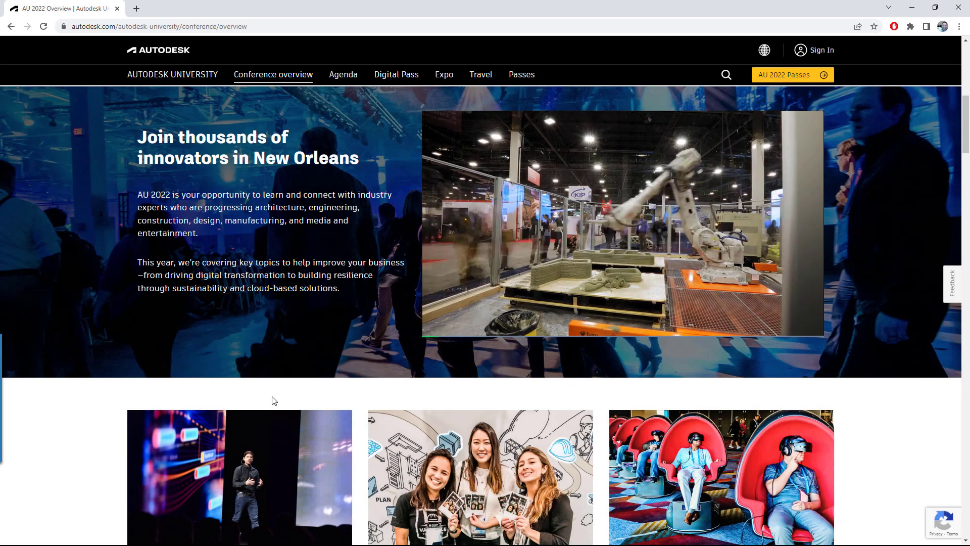